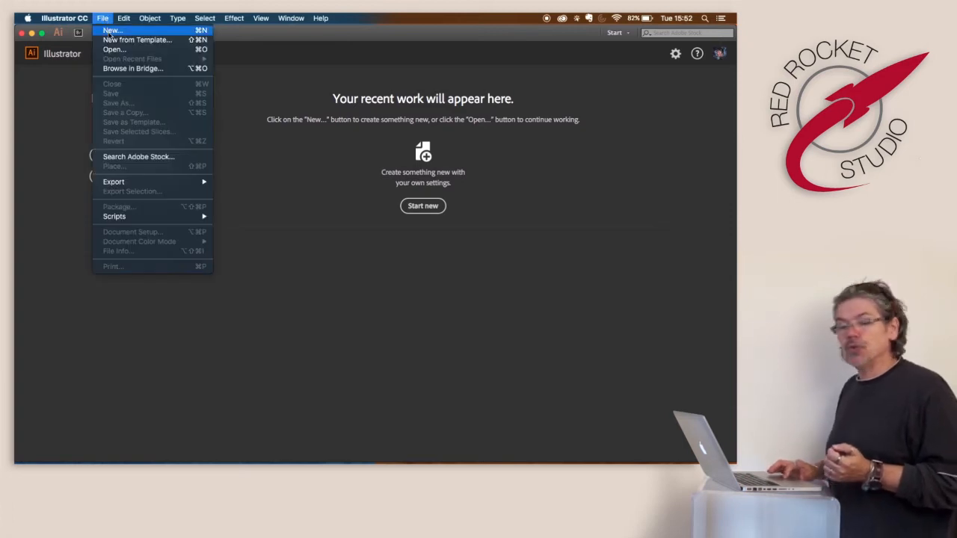
Create an A4 landscape document in millimetres and collapse the drawing tools into a single column.
{"action": "left_click", "coordinate": [110, 30]}
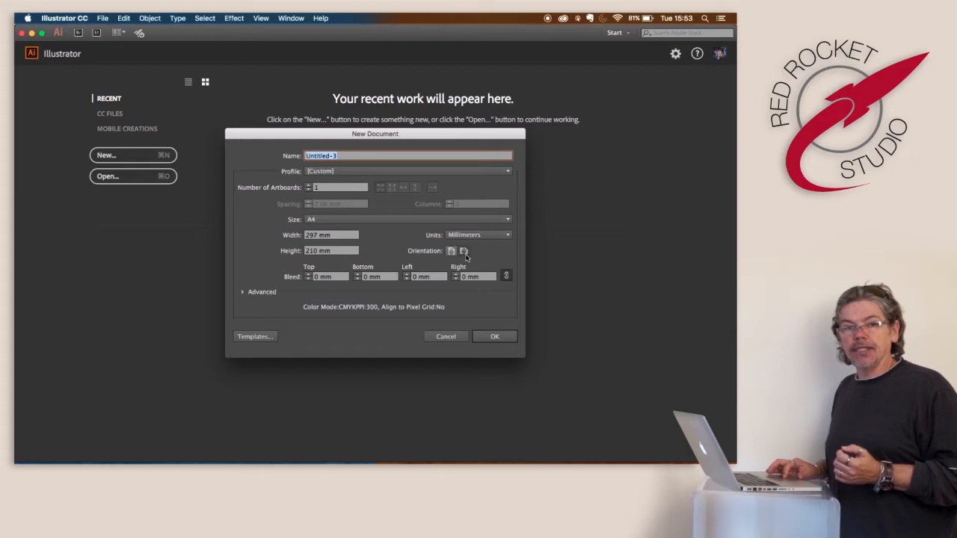
{"action": "left_click", "coordinate": [482, 339]}
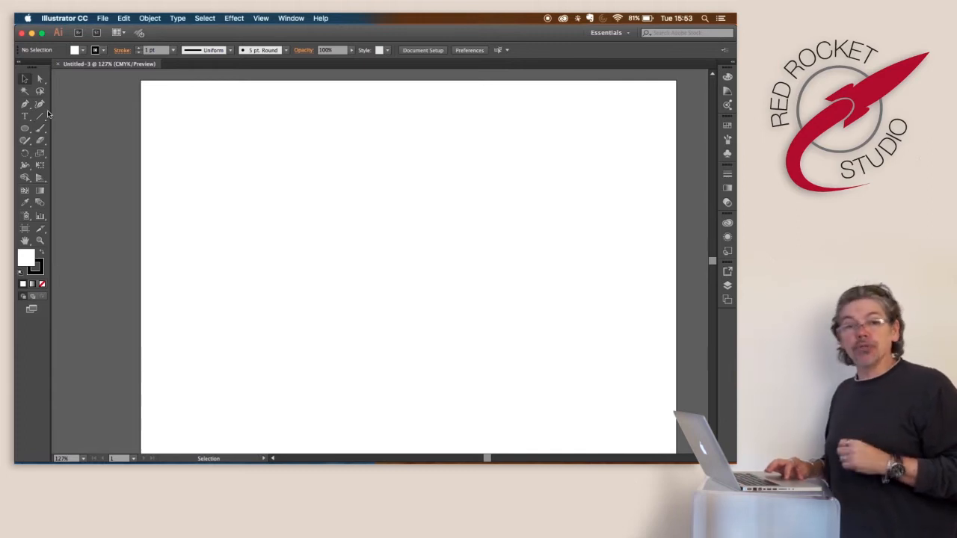
{"action": "left_click", "coordinate": [25, 129]}
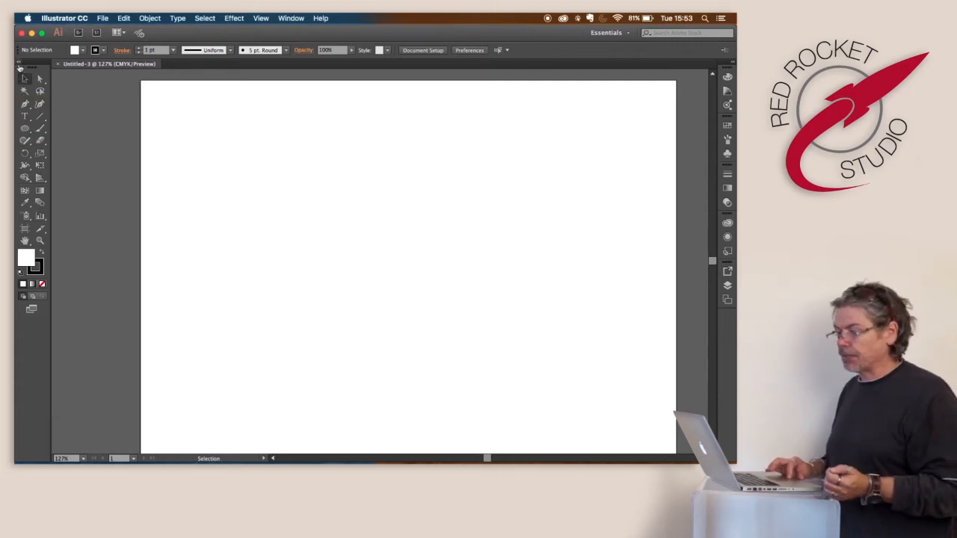
{"action": "left_click", "coordinate": [21, 67]}
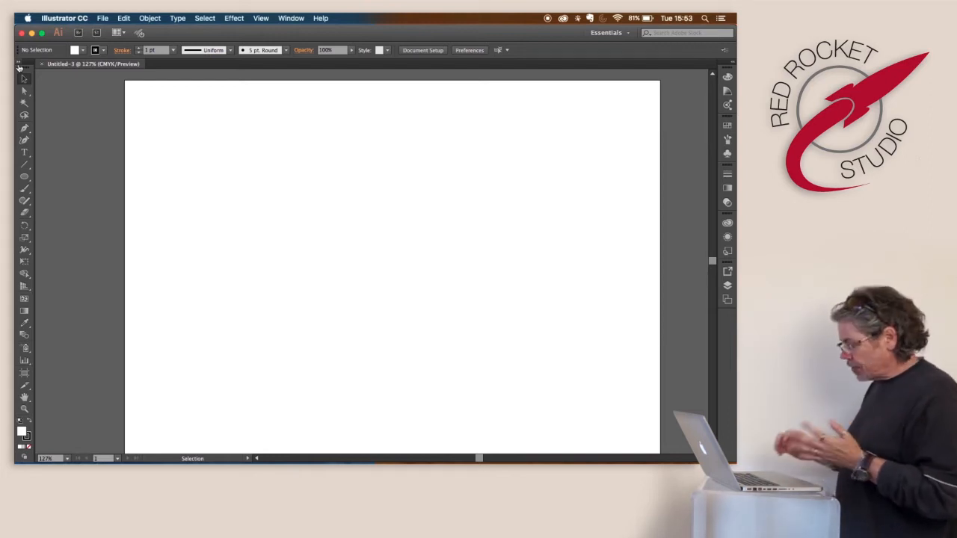
Draw a rectangle about 67 mm by 57 mm in the upper-left part of the artboard.
{"action": "left_click", "coordinate": [23, 180]}
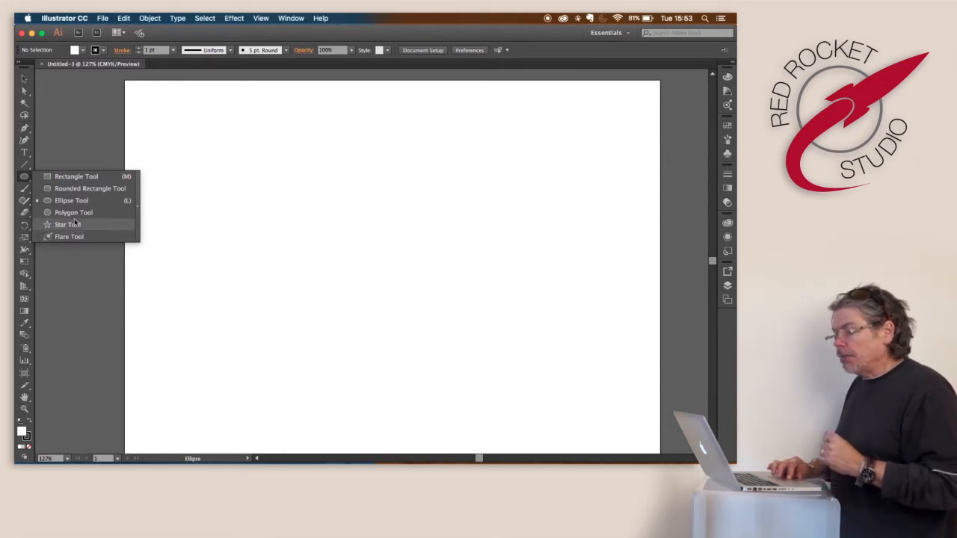
{"action": "left_click", "coordinate": [76, 178]}
{"action": "left_click", "coordinate": [25, 178]}
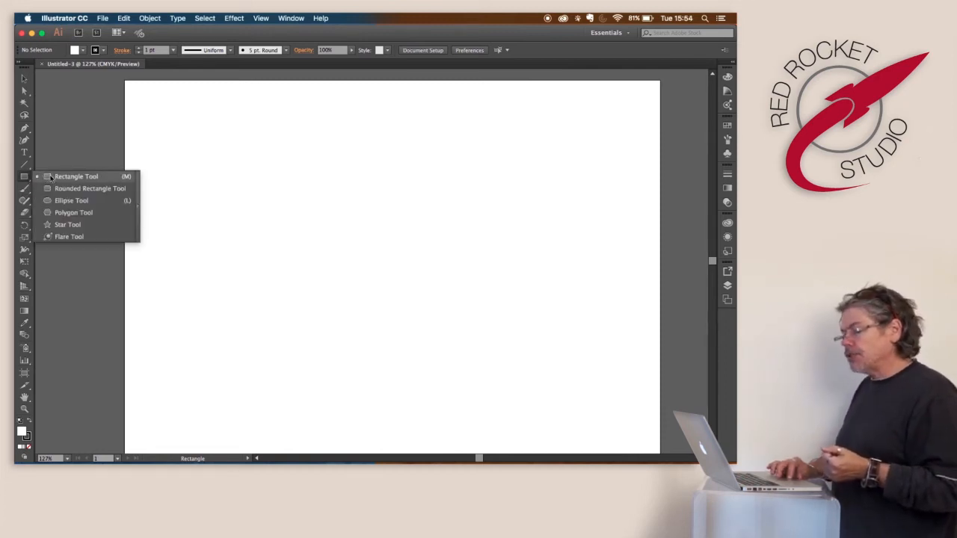
{"action": "left_click", "coordinate": [50, 177]}
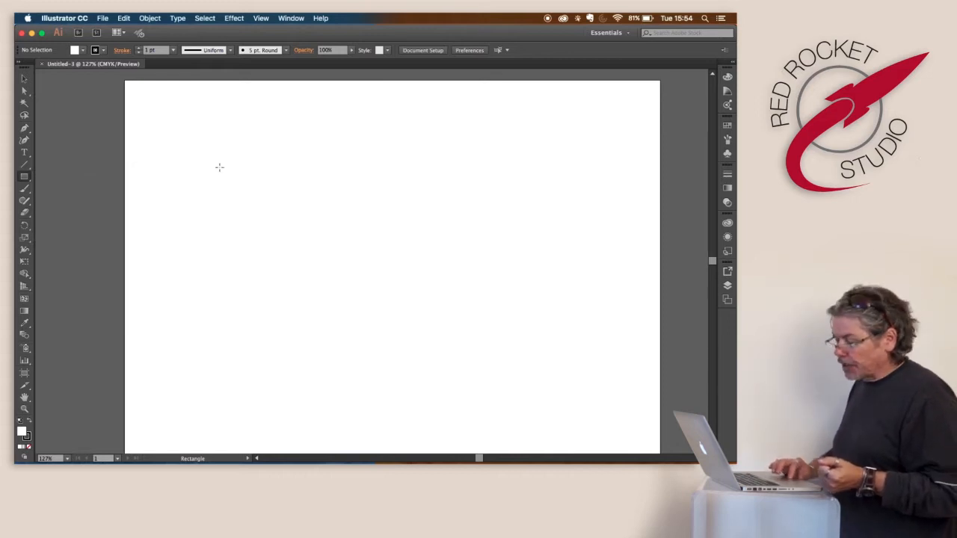
{"action": "left_click_drag", "start_coordinate": [219, 166], "coordinate": [340, 270]}
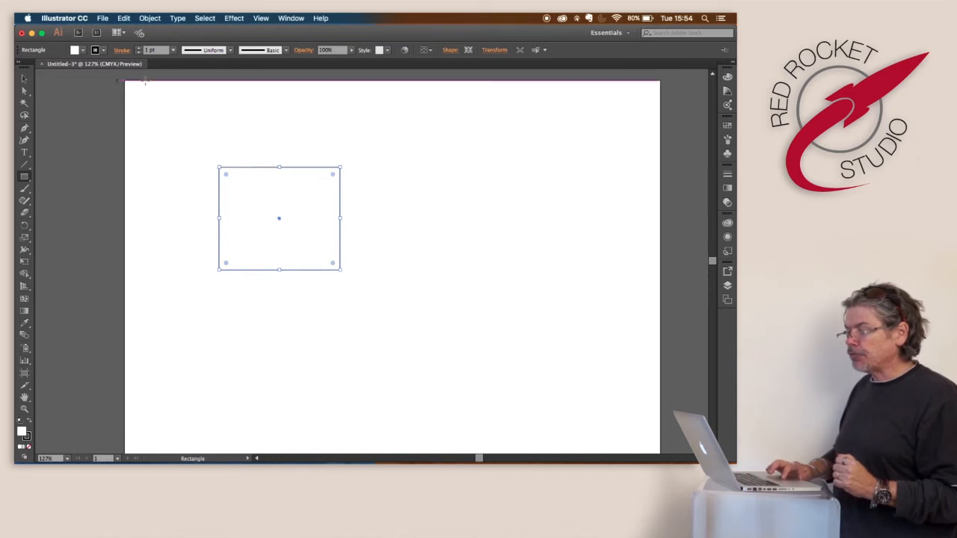
Give the rectangle a yellow fill and a magenta stroke.
{"action": "left_click", "coordinate": [83, 50]}
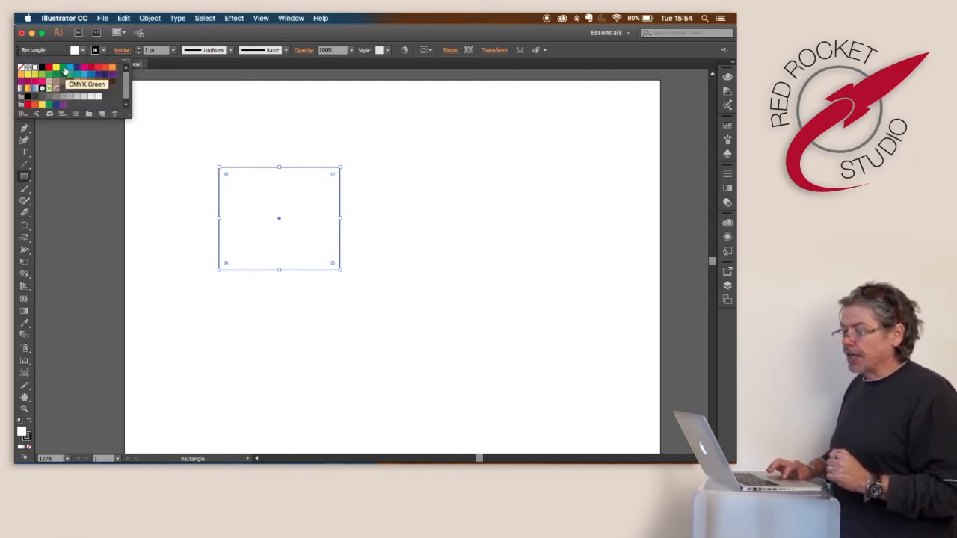
{"action": "left_click", "coordinate": [56, 68]}
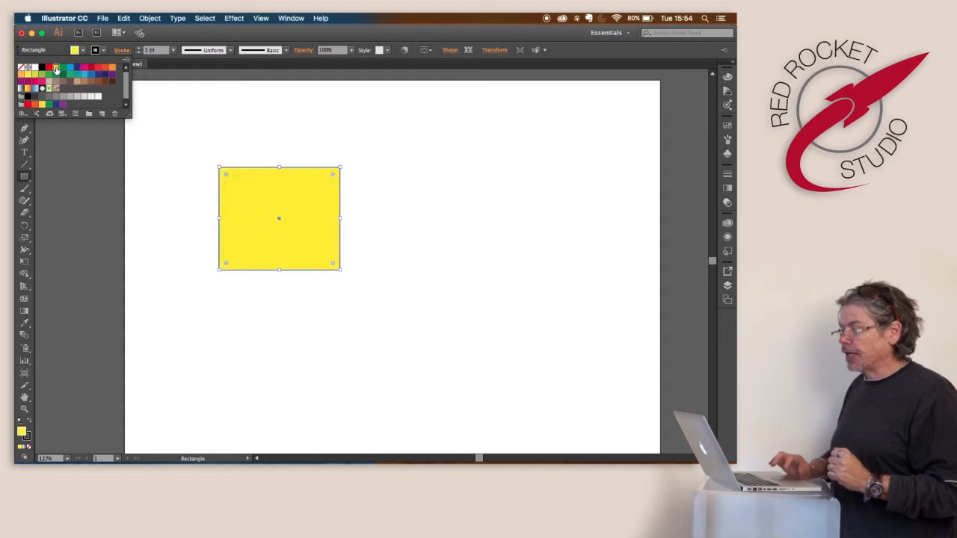
{"action": "left_click", "coordinate": [102, 51]}
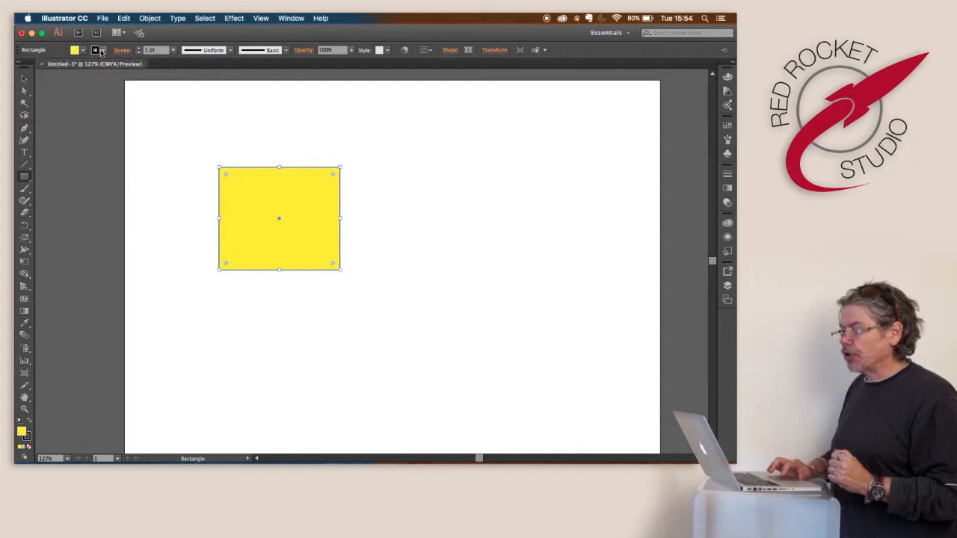
{"action": "left_click", "coordinate": [104, 51]}
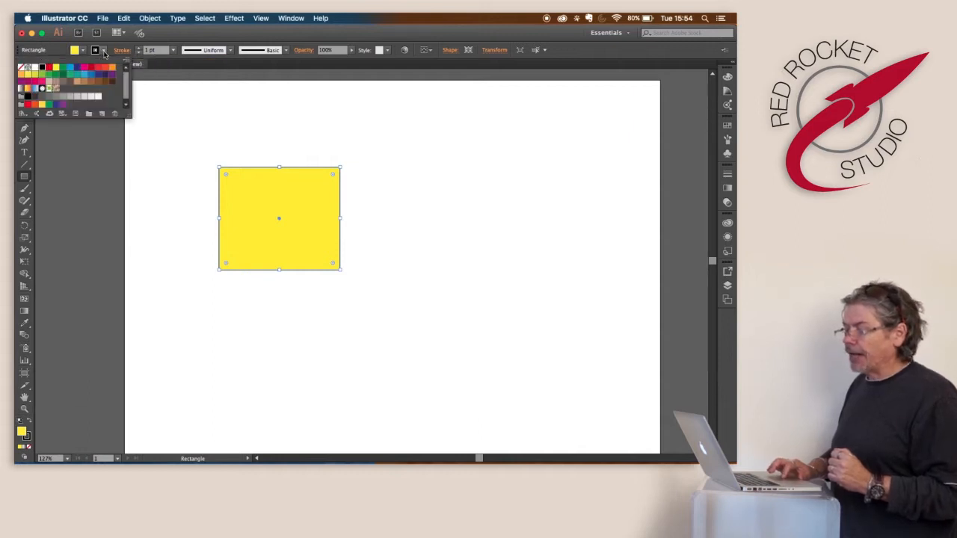
{"action": "left_click", "coordinate": [85, 69]}
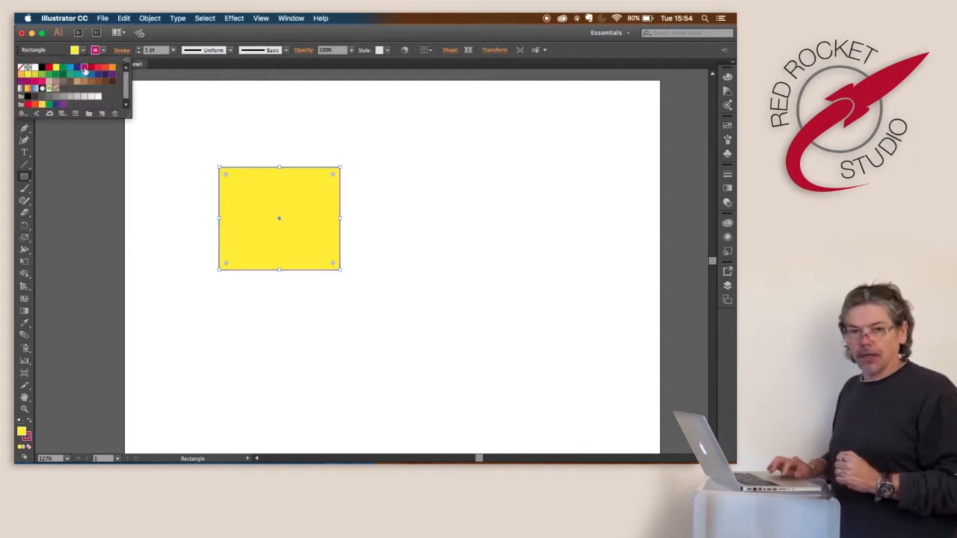
Thicken the rectangle's stroke to 7 pt.
{"action": "left_click", "coordinate": [139, 48]}
{"action": "left_click", "coordinate": [139, 48]}
{"action": "left_click", "coordinate": [139, 48]}
{"action": "left_click", "coordinate": [140, 47]}
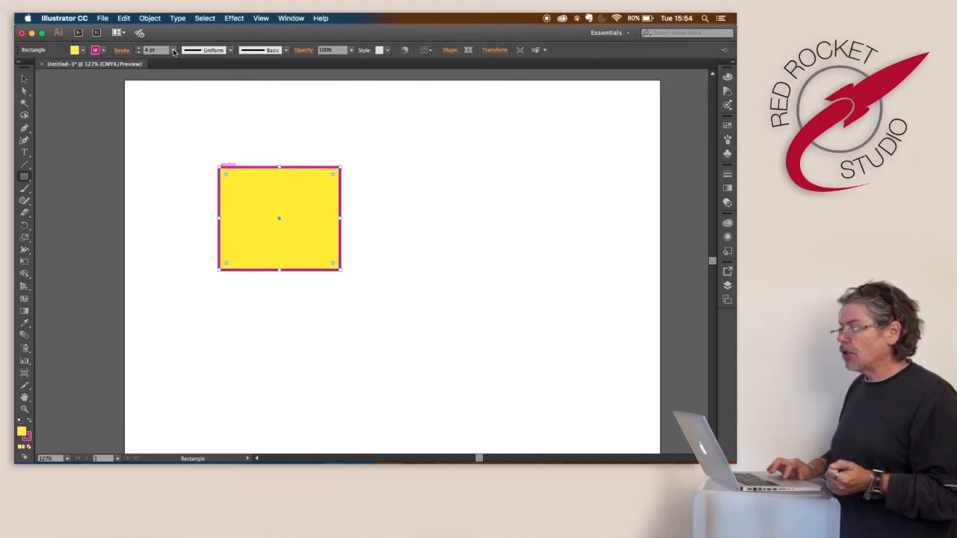
{"action": "left_click", "coordinate": [173, 50]}
{"action": "left_click", "coordinate": [189, 159]}
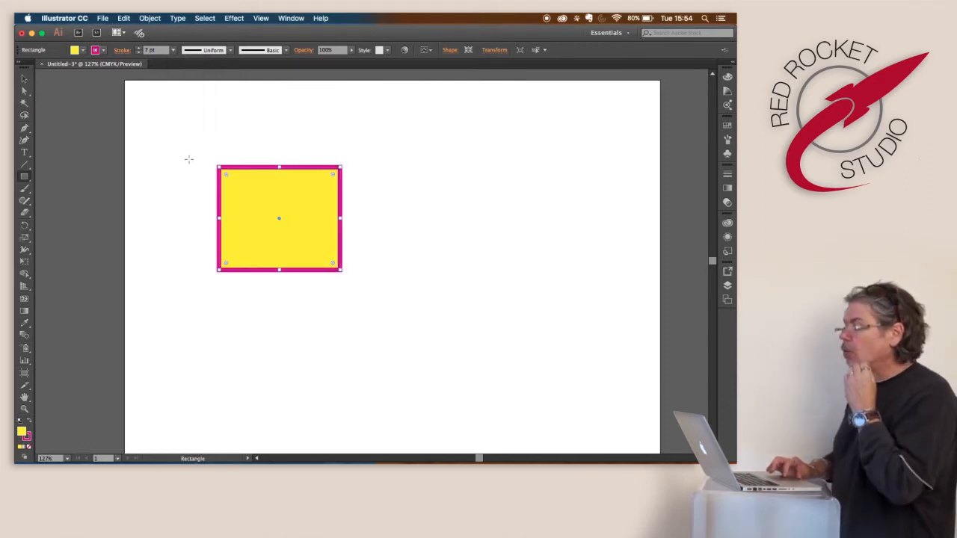
Change the rectangle's stroke colour to black and its fill to dark red.
{"action": "left_click", "coordinate": [104, 50]}
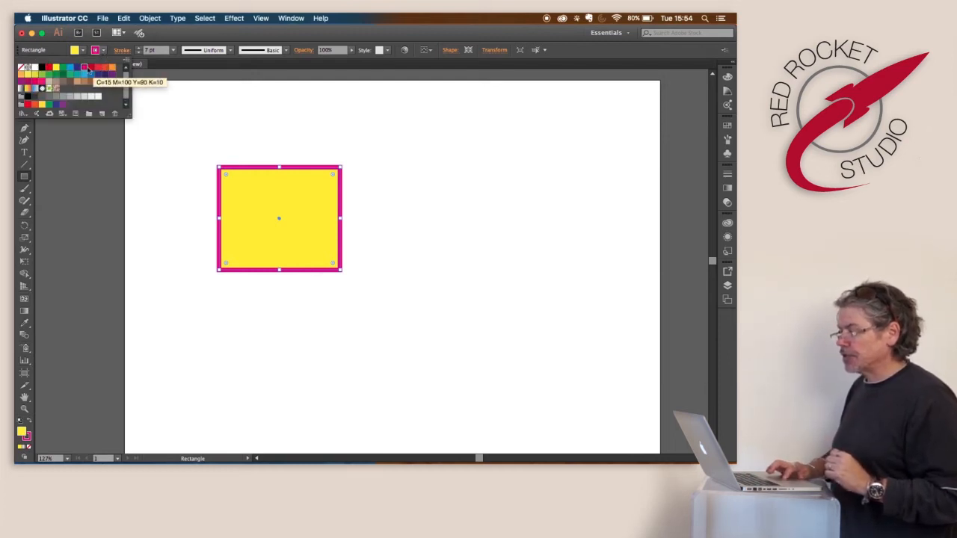
{"action": "left_click", "coordinate": [42, 68]}
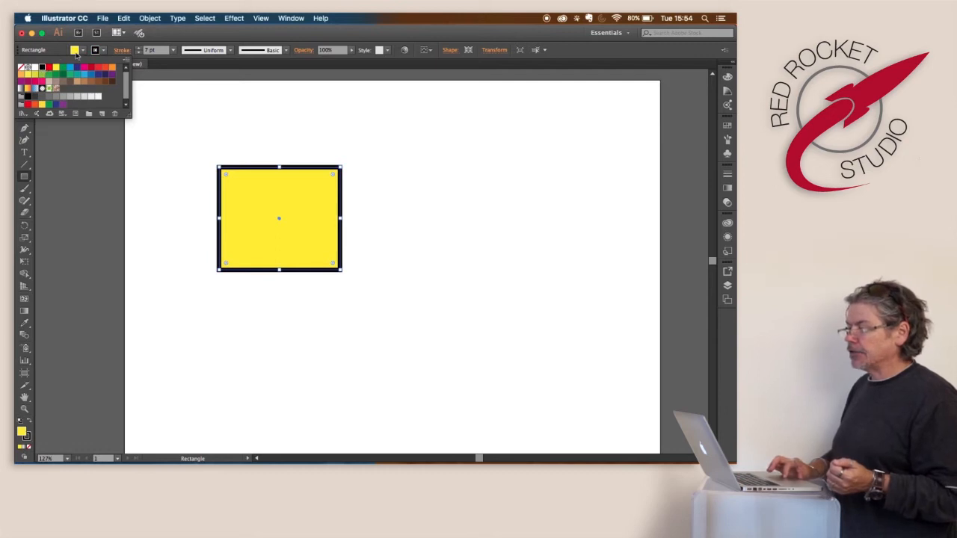
{"action": "left_click", "coordinate": [83, 53]}
{"action": "left_click", "coordinate": [83, 53]}
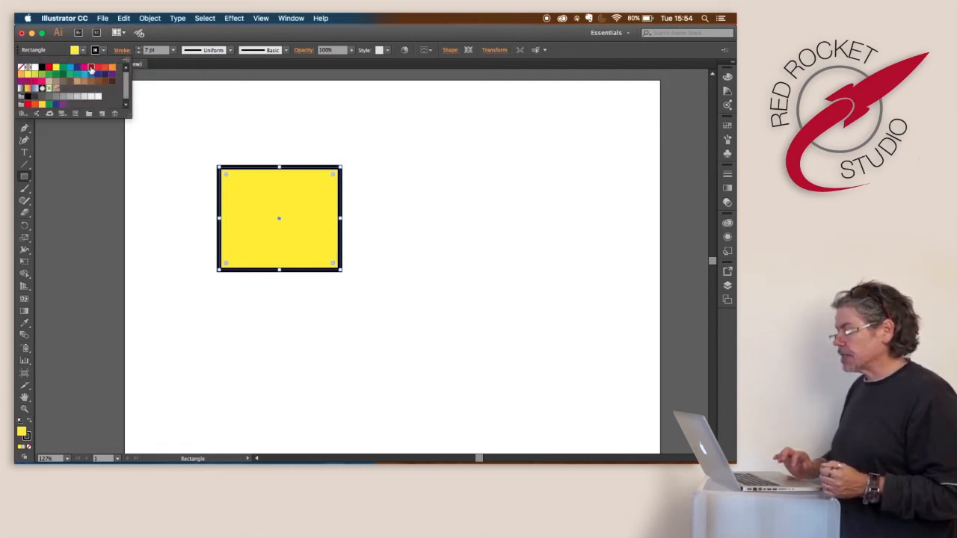
{"action": "left_click", "coordinate": [90, 68]}
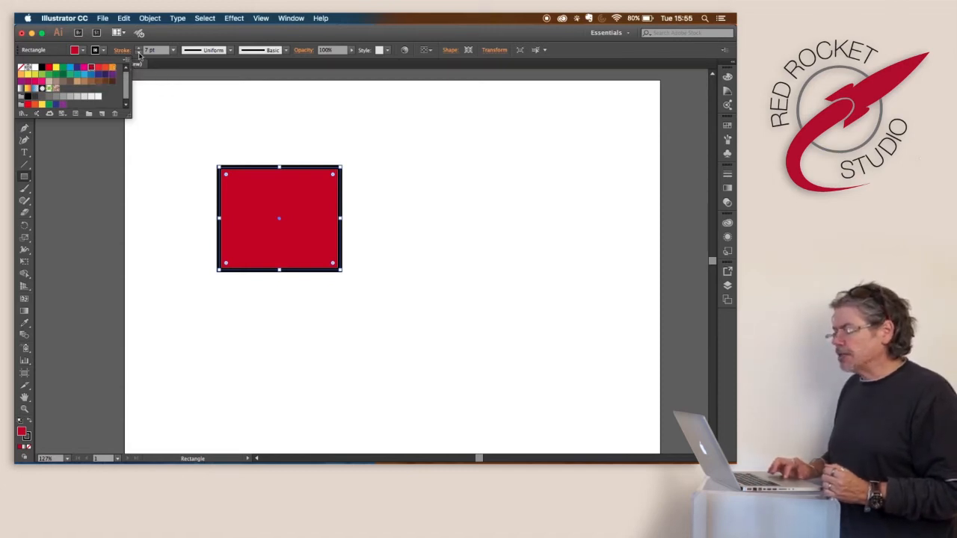
Reduce the rectangle's stroke weight to 2 pt.
{"action": "left_click", "coordinate": [140, 53]}
{"action": "left_click", "coordinate": [139, 53]}
{"action": "left_click", "coordinate": [139, 53]}
{"action": "left_click", "coordinate": [139, 53]}
{"action": "left_click", "coordinate": [139, 53]}
{"action": "left_click", "coordinate": [139, 53]}
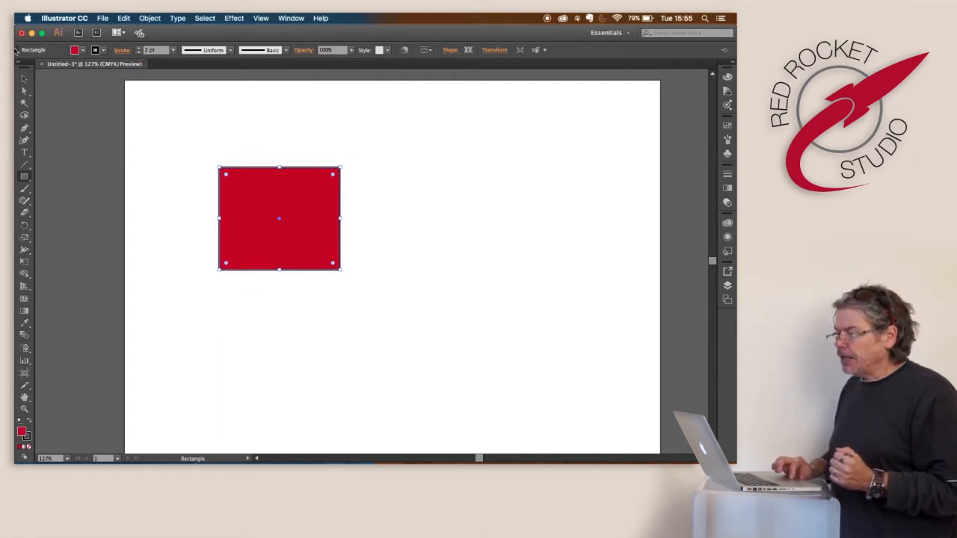
Delete the red rectangle from the artboard.
{"action": "left_click", "coordinate": [24, 79]}
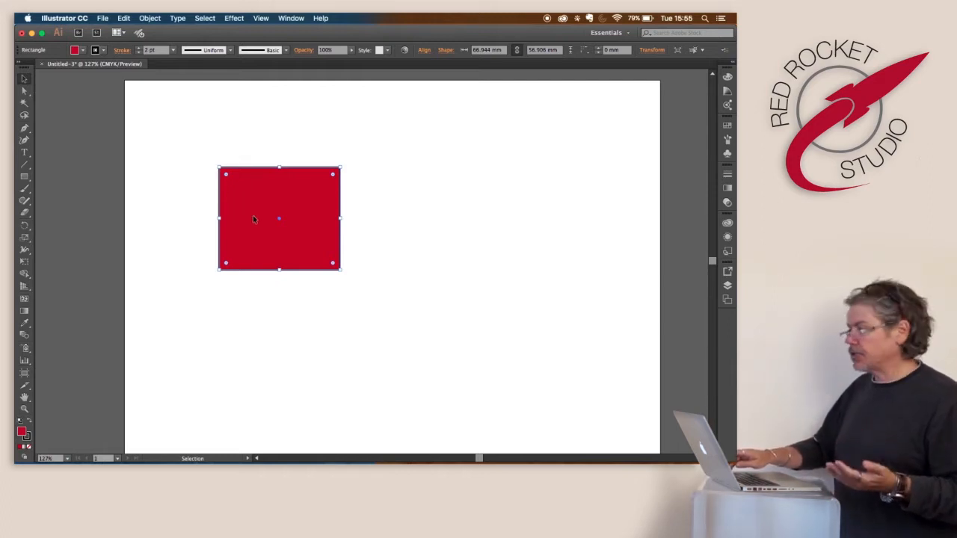
{"action": "key", "text": "BackSpace"}
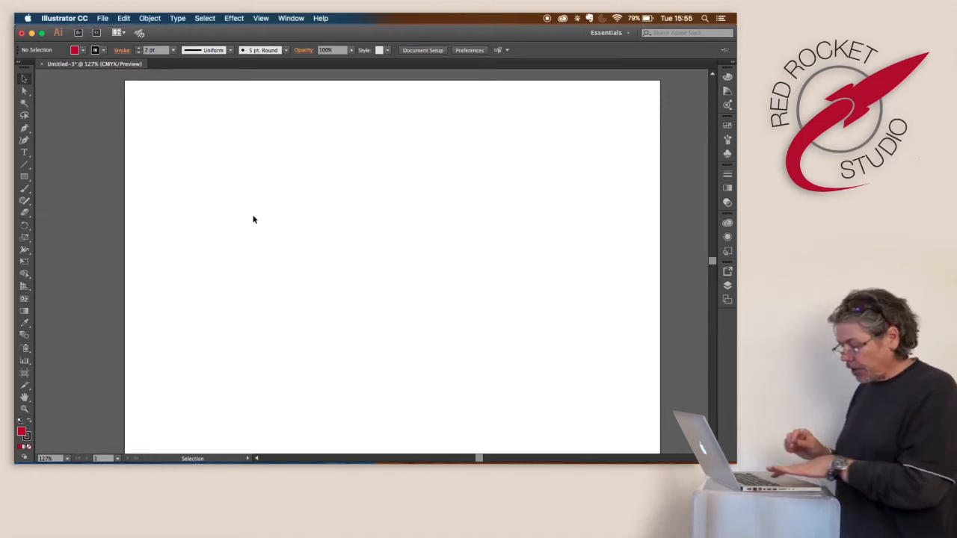
{"action": "key", "text": "super"}
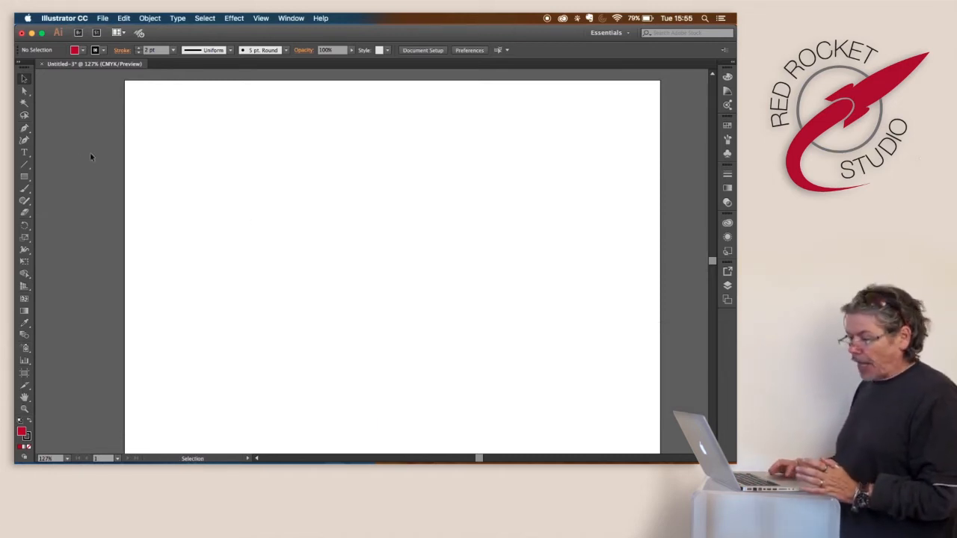
Draw an ellipse about 121 mm wide and 77 mm high near the middle of the artboard.
{"action": "left_click_drag", "start_coordinate": [24, 180], "coordinate": [112, 202]}
{"action": "left_click_drag", "start_coordinate": [232, 178], "coordinate": [449, 317]}
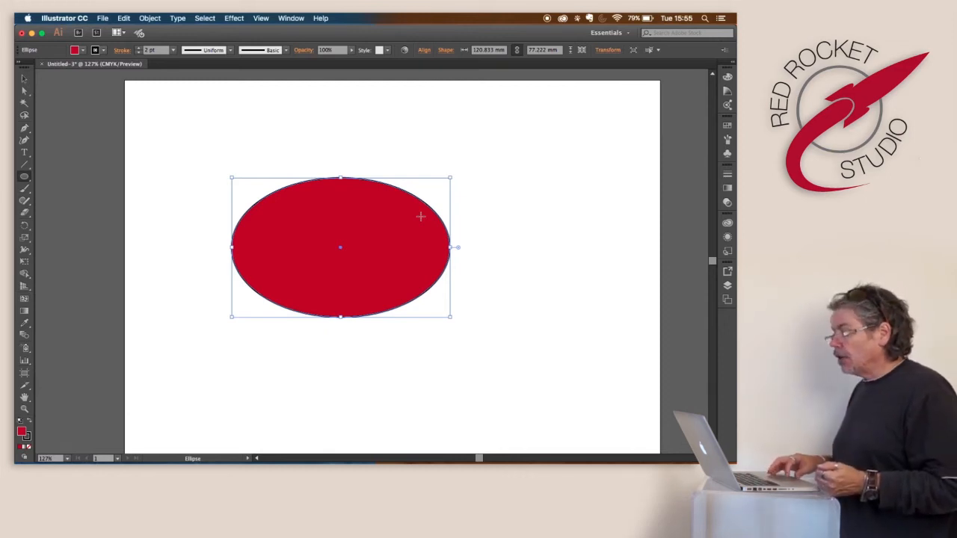
Draw a rectangle over the ellipse's lower half and resize it to about 156 mm by 53 mm, extending past both sides.
{"action": "left_click", "coordinate": [30, 179]}
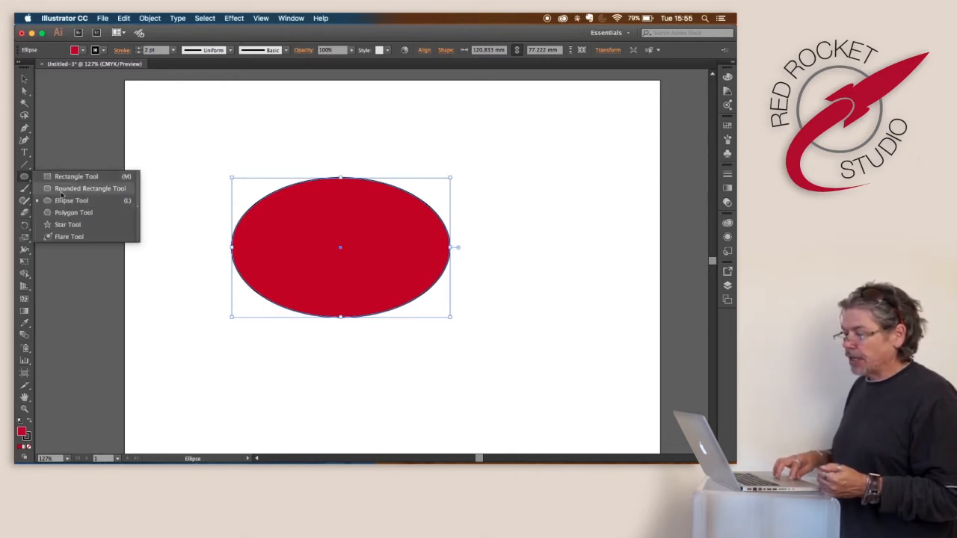
{"action": "left_click", "coordinate": [66, 176]}
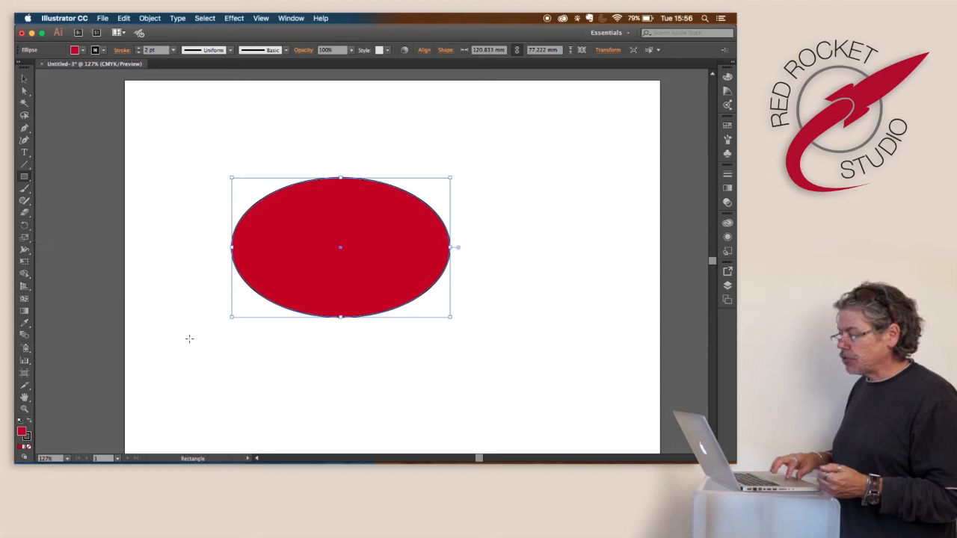
{"action": "left_click_drag", "start_coordinate": [188, 338], "coordinate": [483, 258]}
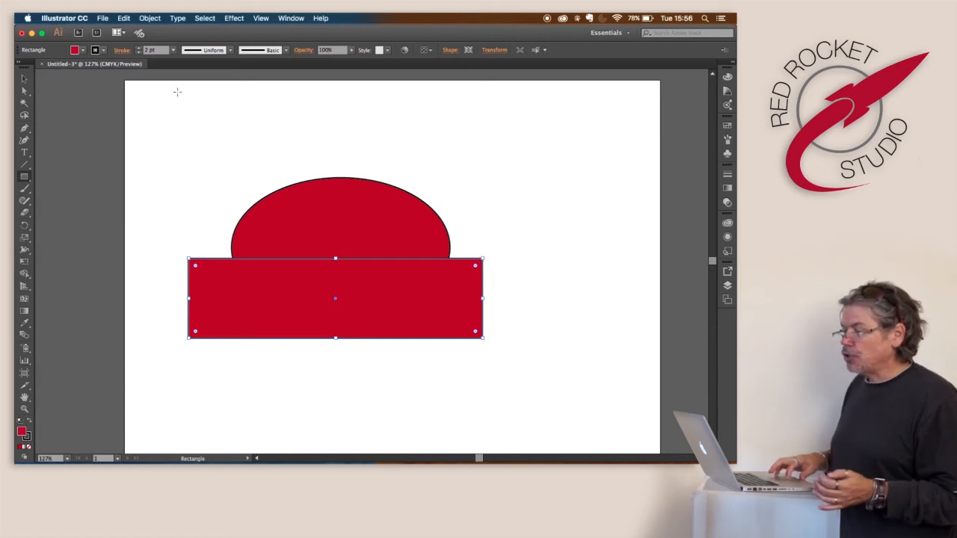
{"action": "left_click", "coordinate": [24, 79]}
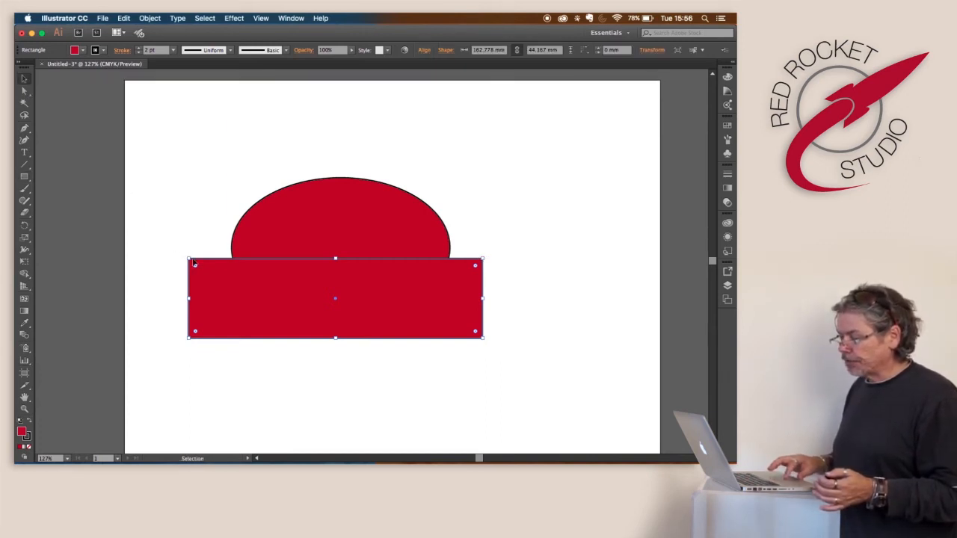
{"action": "left_click_drag", "start_coordinate": [188, 258], "coordinate": [202, 245]}
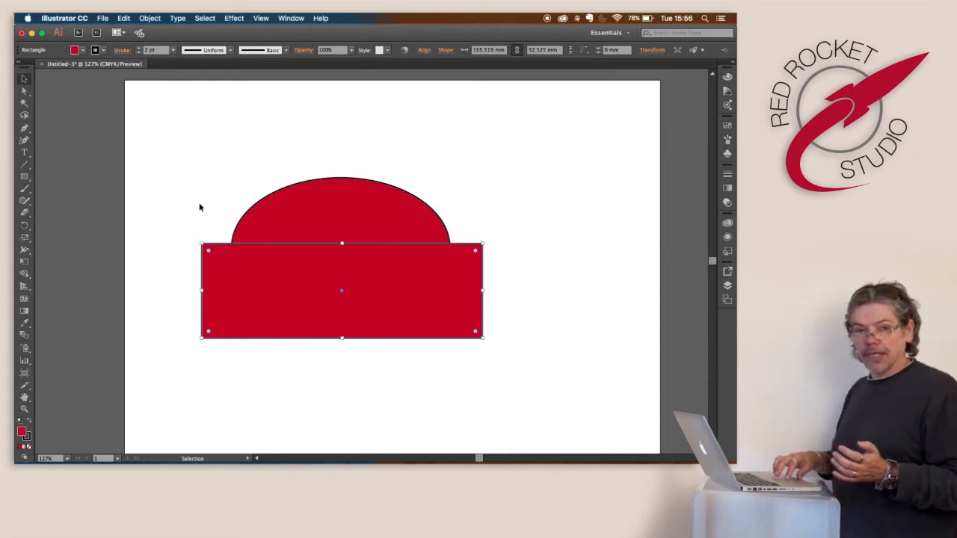
Select both the ellipse and the rectangle and bring up the Pathfinder operations, placed above the shapes.
{"action": "left_click_drag", "start_coordinate": [200, 207], "coordinate": [290, 297]}
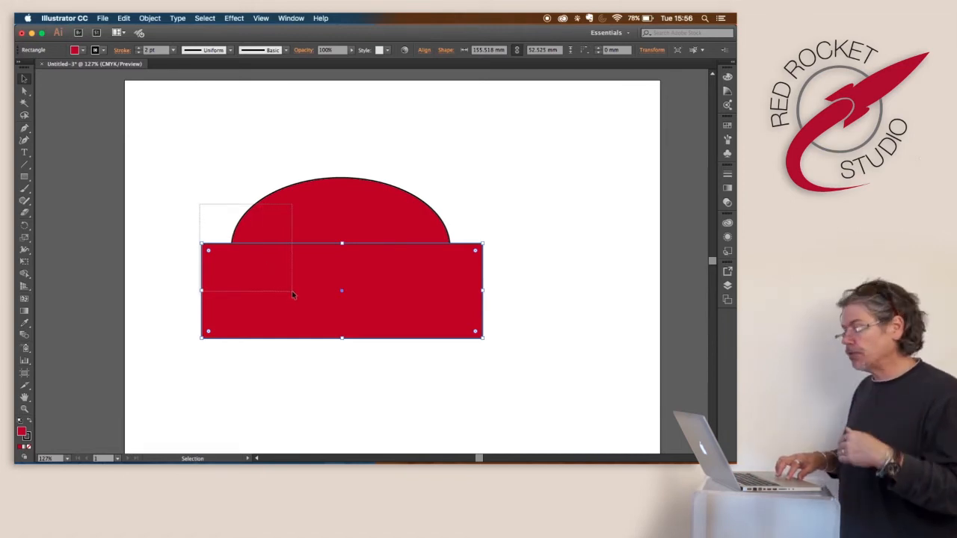
{"action": "left_click_drag", "start_coordinate": [293, 295], "coordinate": [293, 295]}
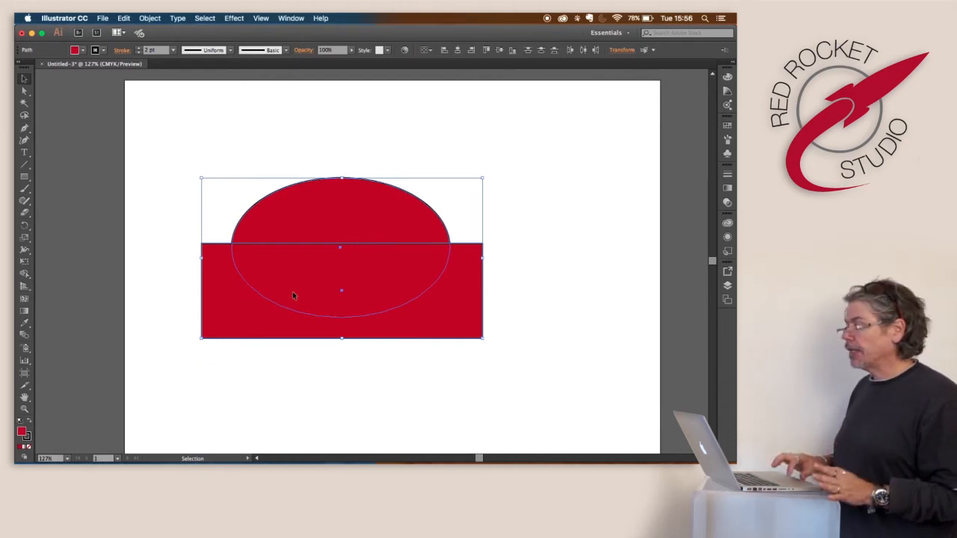
{"action": "left_click", "coordinate": [293, 18]}
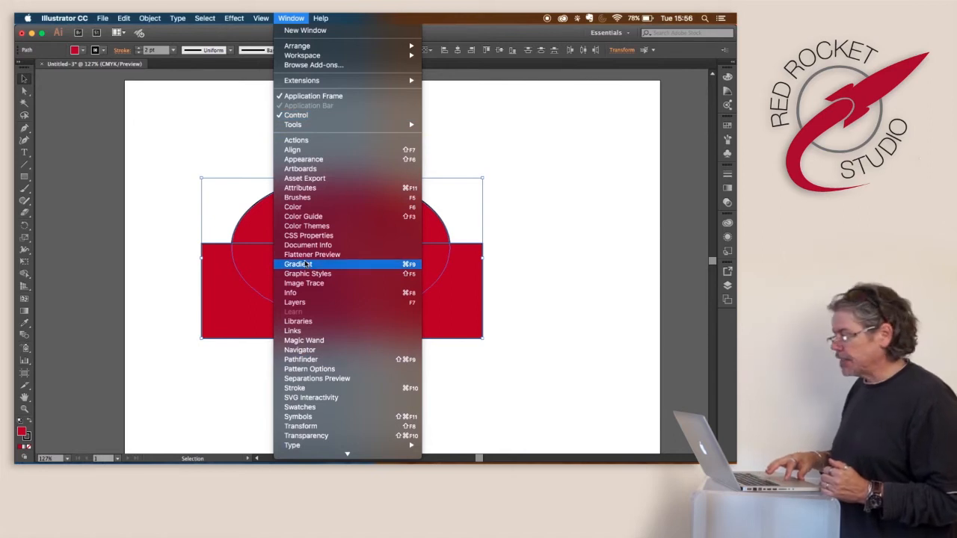
{"action": "left_click", "coordinate": [301, 361]}
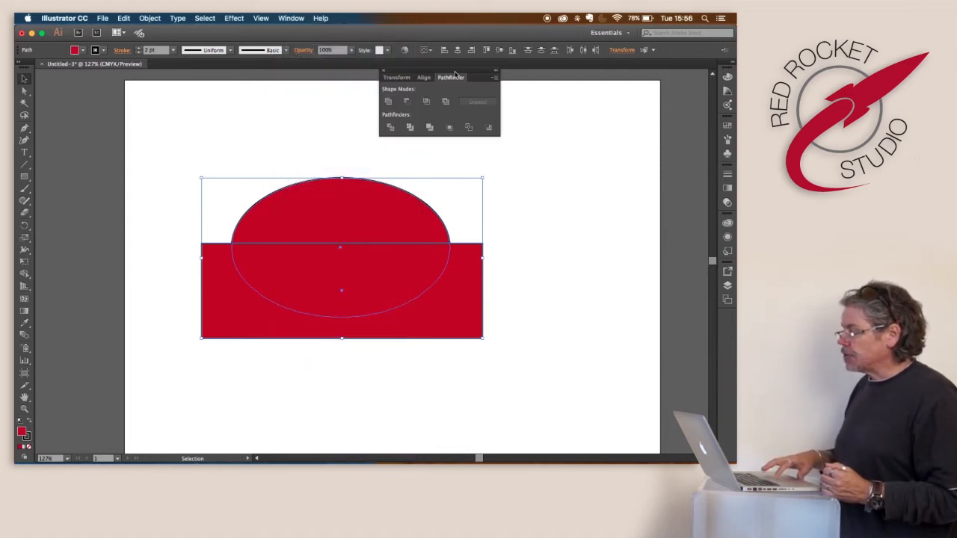
{"action": "left_click_drag", "start_coordinate": [455, 74], "coordinate": [281, 92]}
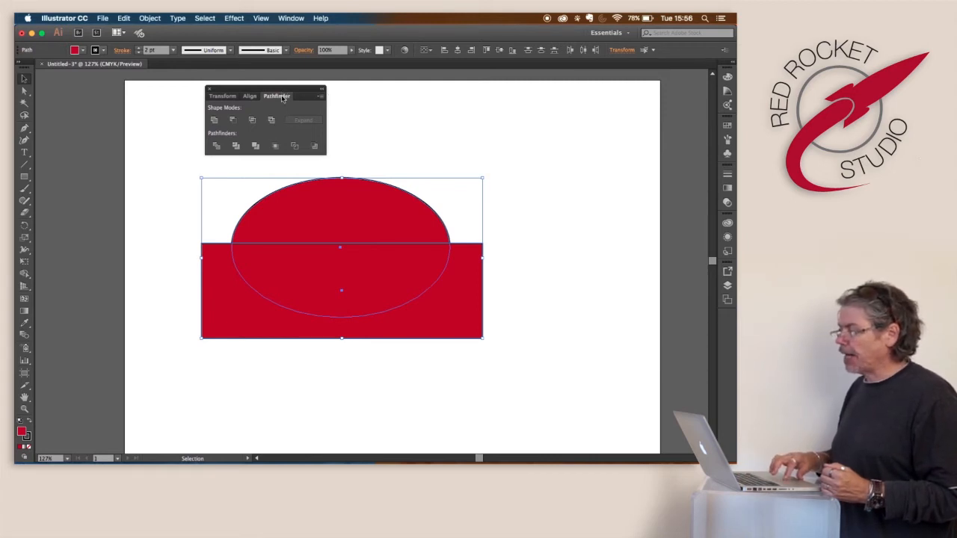
{"action": "mouse_move", "coordinate": [282, 90]}
{"action": "left_mouse_down"}
{"action": "mouse_move", "coordinate": [356, 90]}
{"action": "mouse_move", "coordinate": [293, 89]}
{"action": "left_mouse_up"}
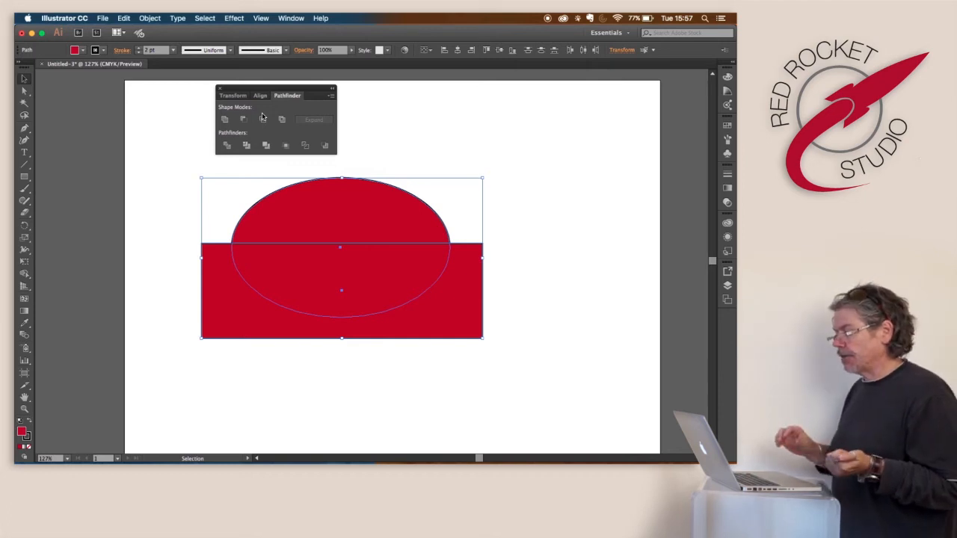
Try uniting the ellipse and the rectangle into one shape, and undo the union.
{"action": "left_click", "coordinate": [224, 120]}
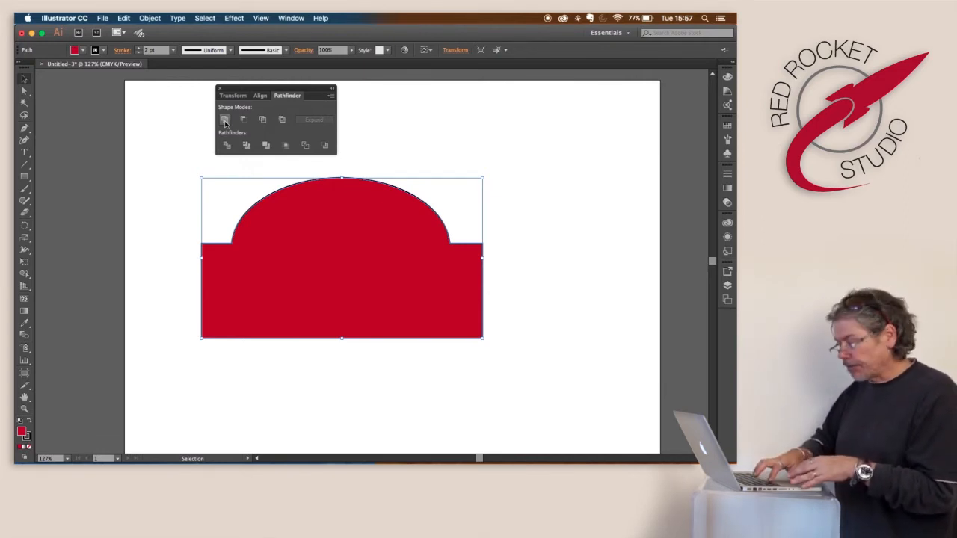
{"action": "key", "text": "super+z"}
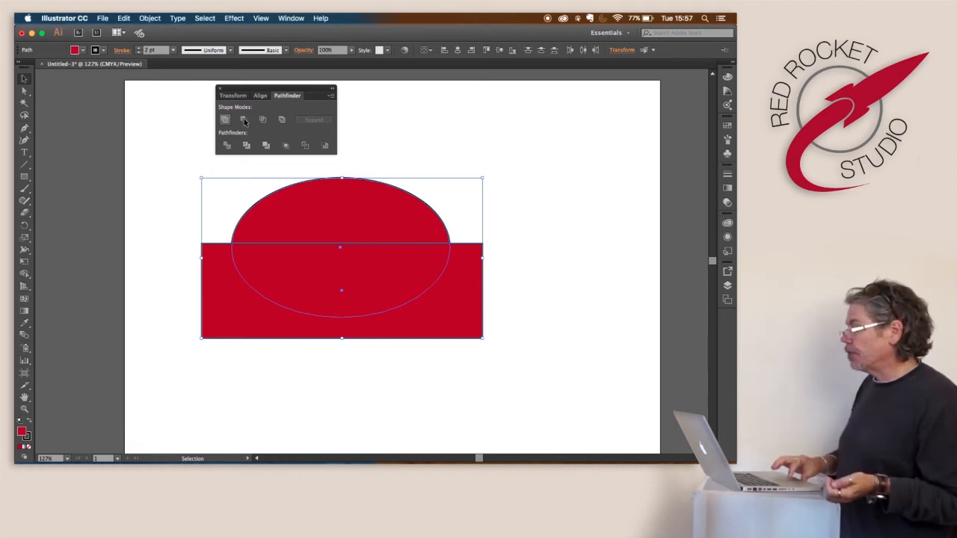
Subtract the rectangle from the ellipse with Minus Front and move the remaining half-ellipse down the artboard.
{"action": "left_click", "coordinate": [244, 120]}
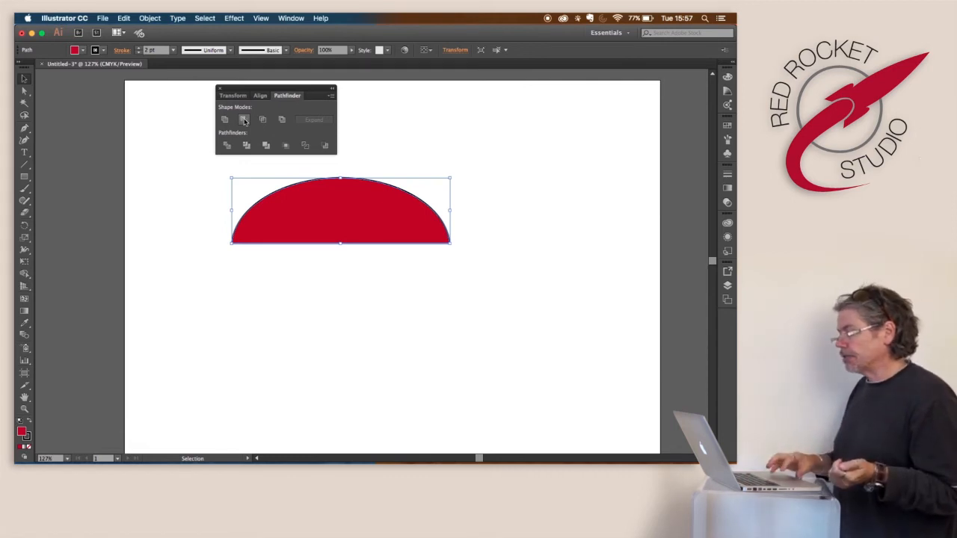
{"action": "left_click_drag", "start_coordinate": [378, 212], "coordinate": [380, 269]}
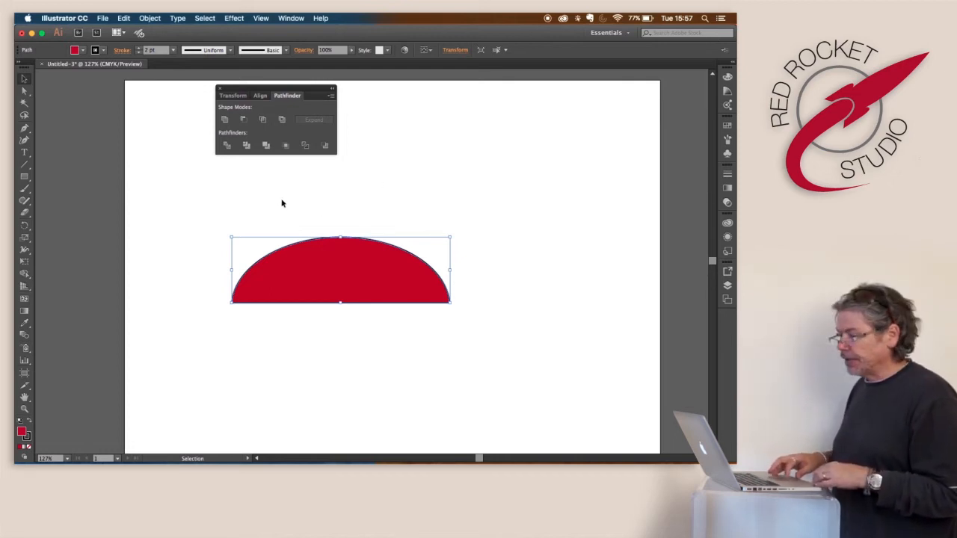
Try a rectangle about 46 mm by 29 mm with corners rounded to about 7 mm above the half-ellipse, and delete it.
{"action": "left_click", "coordinate": [26, 180]}
{"action": "key", "text": "super+shift+a"}
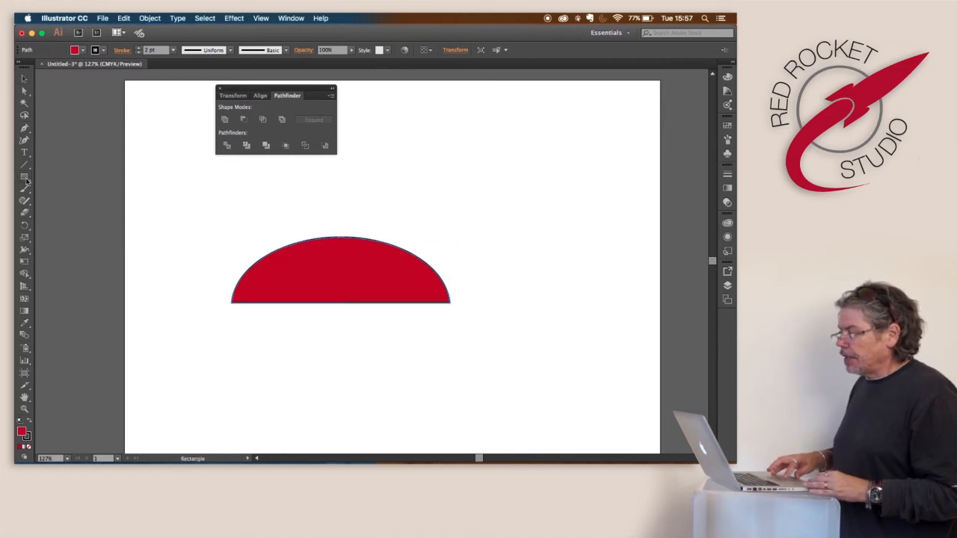
{"action": "left_click_drag", "start_coordinate": [299, 177], "coordinate": [382, 228]}
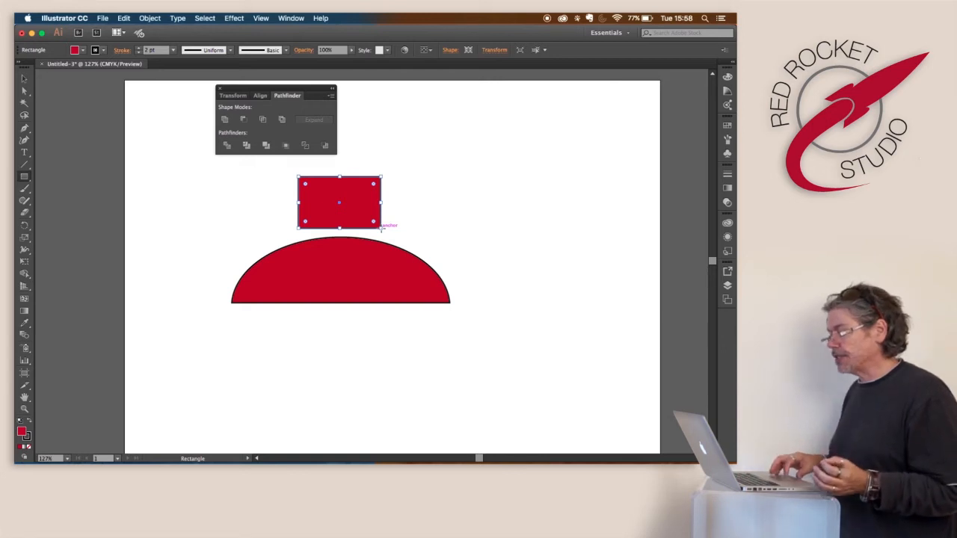
{"action": "left_click", "coordinate": [24, 81]}
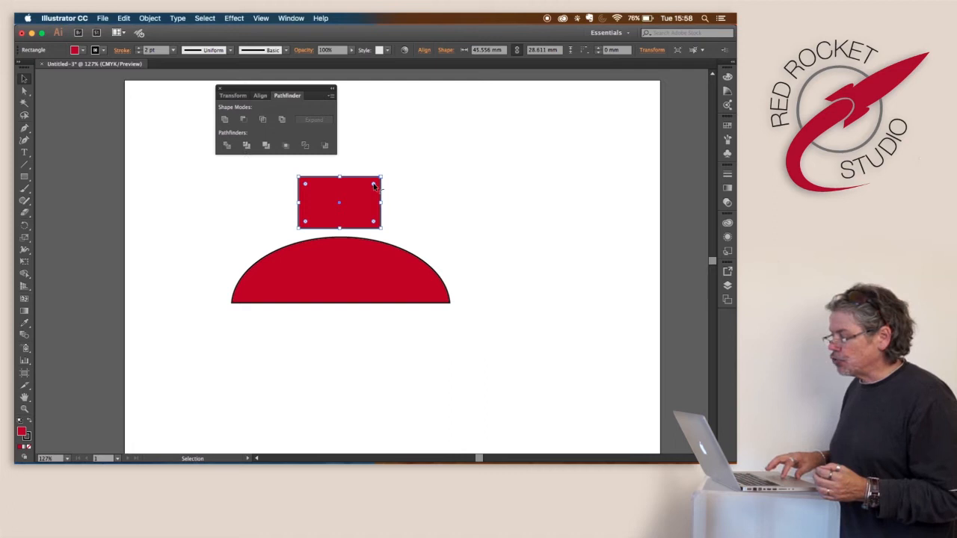
{"action": "left_click_drag", "start_coordinate": [374, 185], "coordinate": [368, 192]}
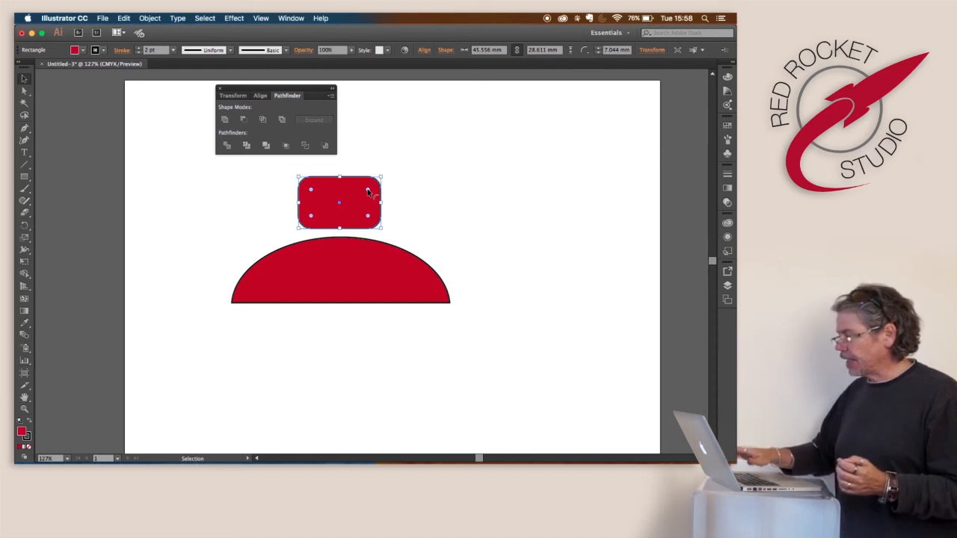
{"action": "key", "text": "BackSpace"}
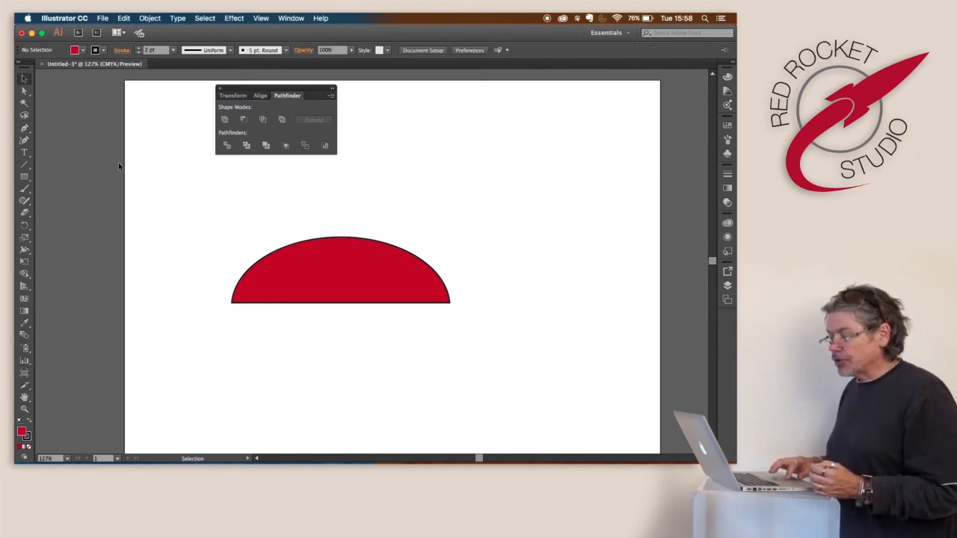
Draw a rounded rectangle resting on top of the half-ellipse, slightly right of its centre, with the Rounded Rectangle tool.
{"action": "left_click_drag", "start_coordinate": [25, 176], "coordinate": [67, 194]}
{"action": "left_click_drag", "start_coordinate": [314, 189], "coordinate": [407, 235]}
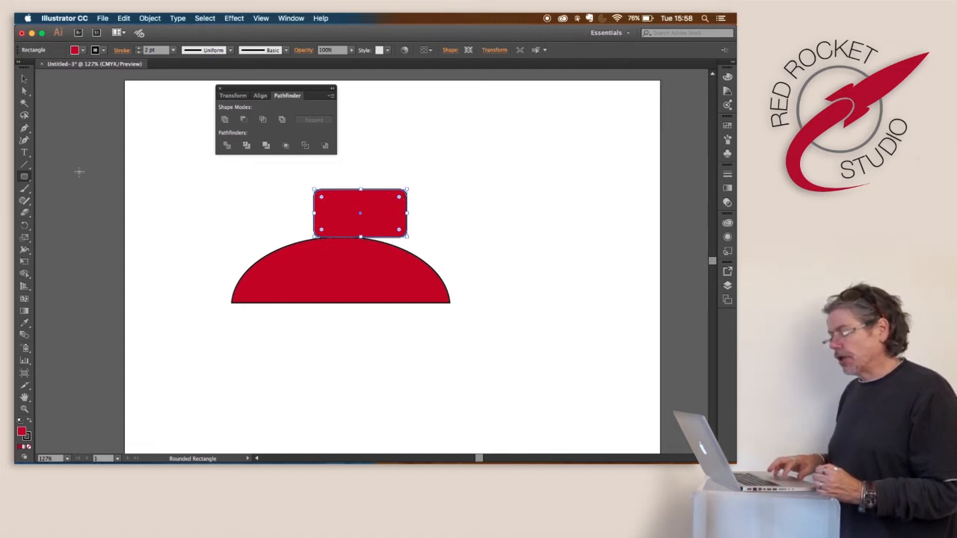
Draw a plain rectangle about 36 mm by 46 mm left of the rounded rectangle and rotate it clockwise until one corner points up.
{"action": "left_click", "coordinate": [24, 176]}
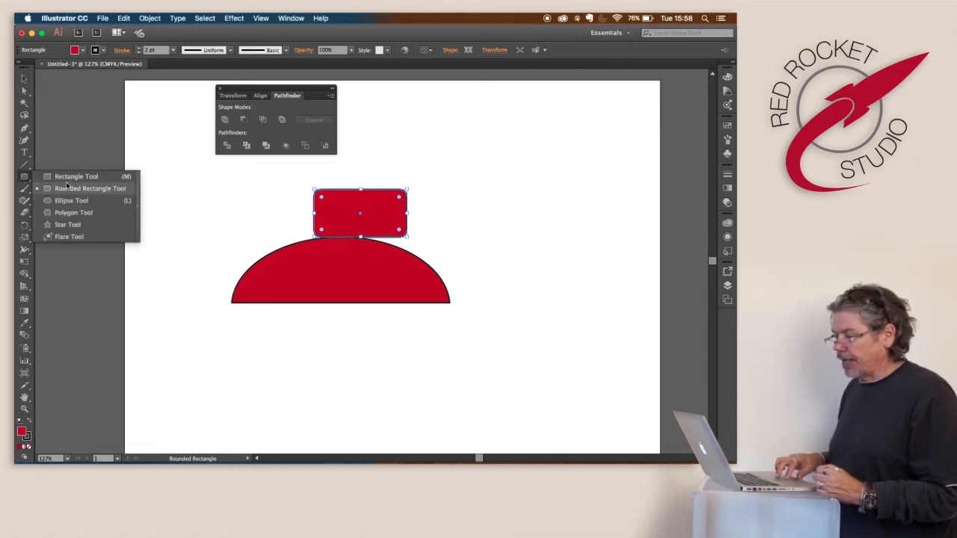
{"action": "left_click", "coordinate": [68, 176]}
{"action": "left_click_drag", "start_coordinate": [166, 178], "coordinate": [232, 261]}
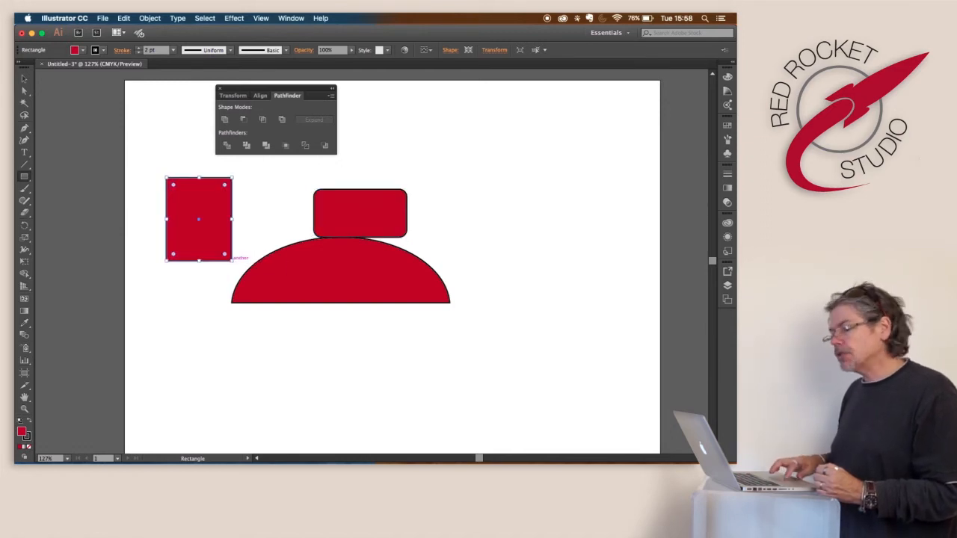
{"action": "left_click", "coordinate": [24, 78]}
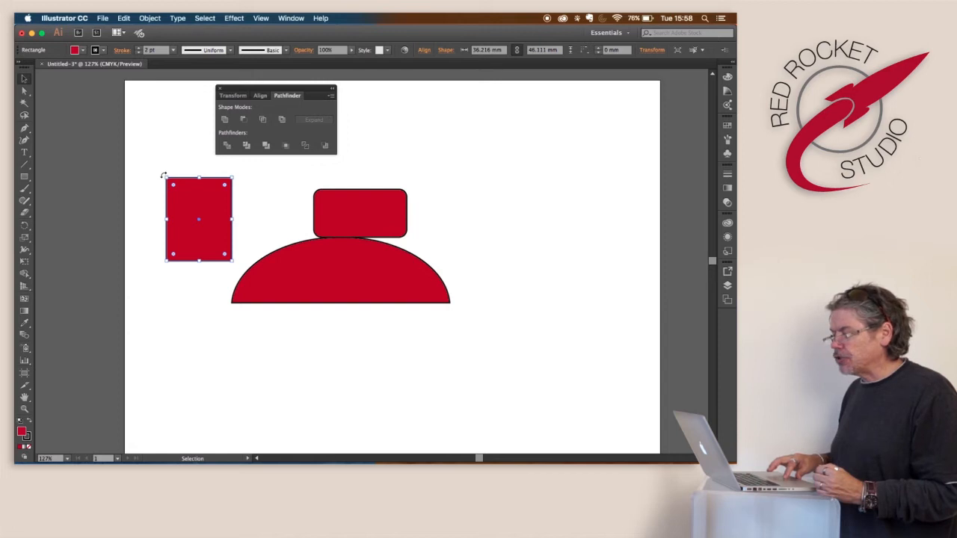
{"action": "left_click_drag", "start_coordinate": [163, 176], "coordinate": [199, 175]}
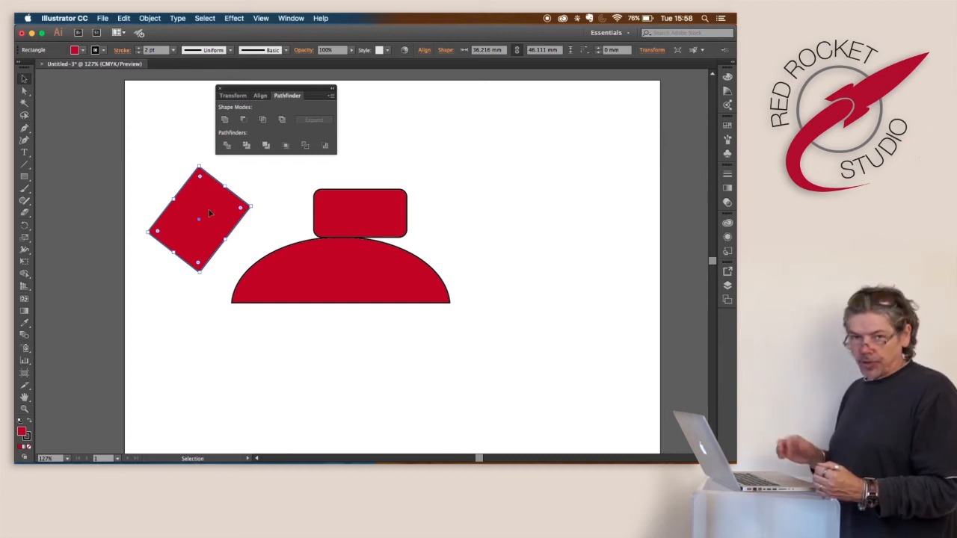
Move the rotated rectangle over the rounded rectangle's left end and subtract it with Minus Front to cut a slanted edge.
{"action": "left_click_drag", "start_coordinate": [209, 210], "coordinate": [314, 181]}
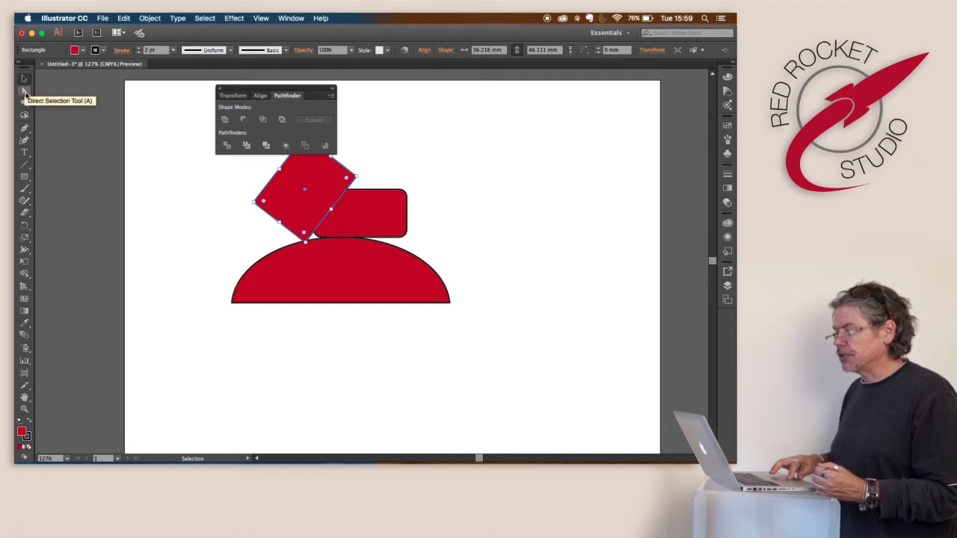
{"action": "left_click_drag", "start_coordinate": [396, 142], "coordinate": [333, 196]}
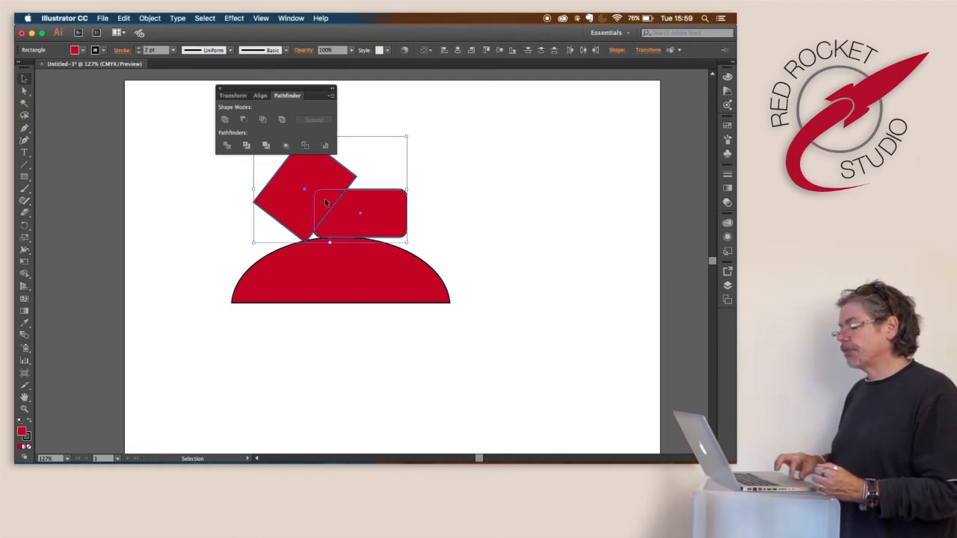
{"action": "left_click", "coordinate": [247, 121]}
Move the slanted block down to overlap the top of the half-ellipse and unite the two shapes.
{"action": "mouse_move", "coordinate": [368, 217]}
{"action": "left_mouse_down"}
{"action": "mouse_move", "coordinate": [373, 191]}
{"action": "mouse_move", "coordinate": [354, 199]}
{"action": "mouse_move", "coordinate": [361, 231]}
{"action": "left_mouse_up"}
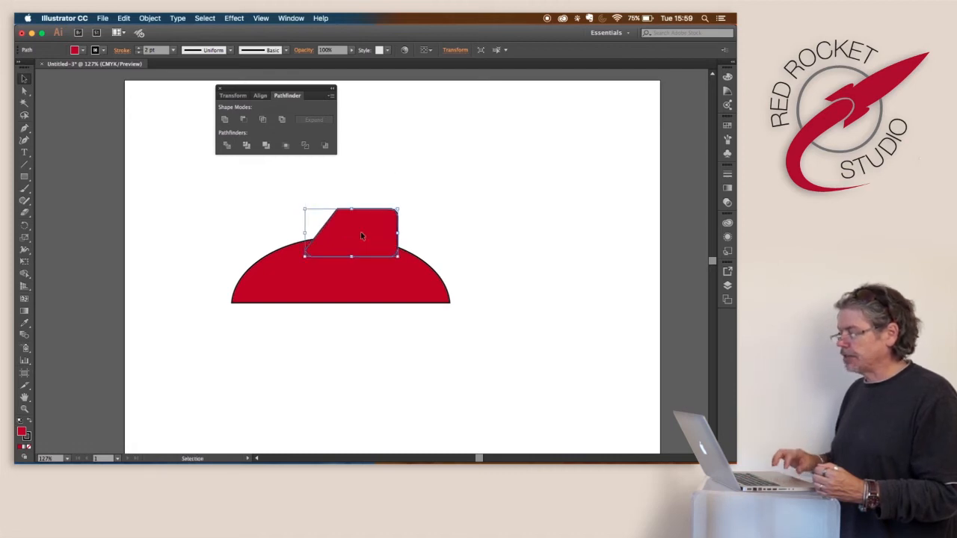
{"action": "left_click_drag", "start_coordinate": [250, 200], "coordinate": [336, 264]}
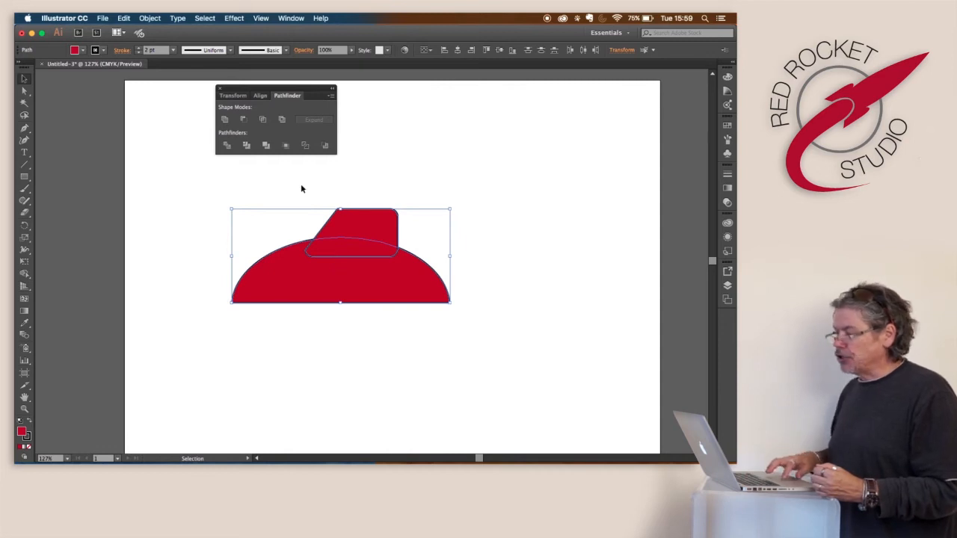
{"action": "left_click", "coordinate": [225, 121]}
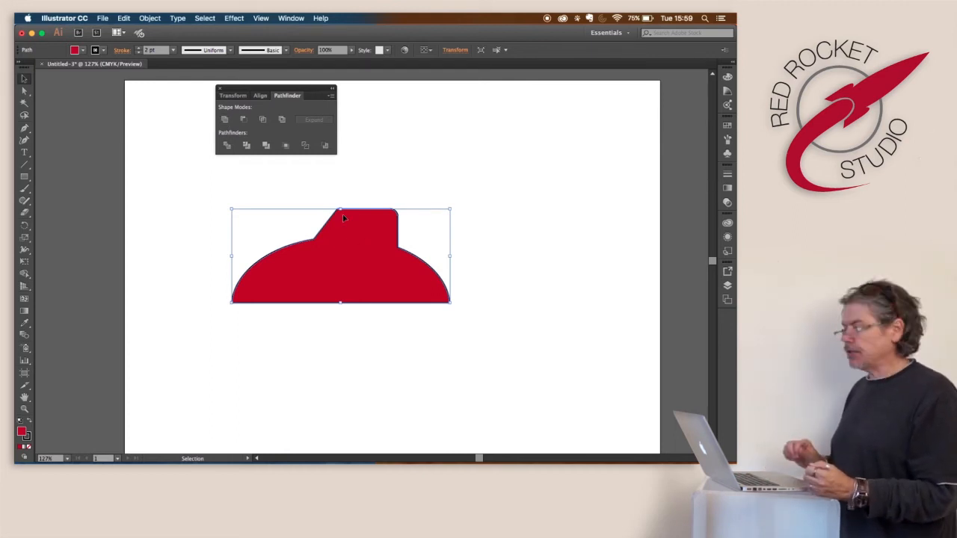
Try drawing a hexagon to the upper left of the combined shape with the Polygon tool, and delete it.
{"action": "left_click", "coordinate": [25, 178]}
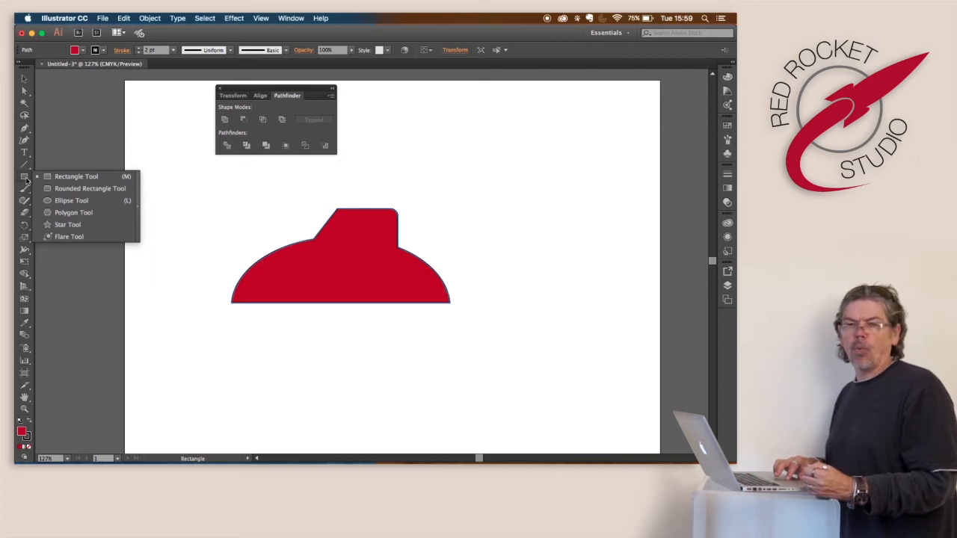
{"action": "left_click", "coordinate": [63, 217]}
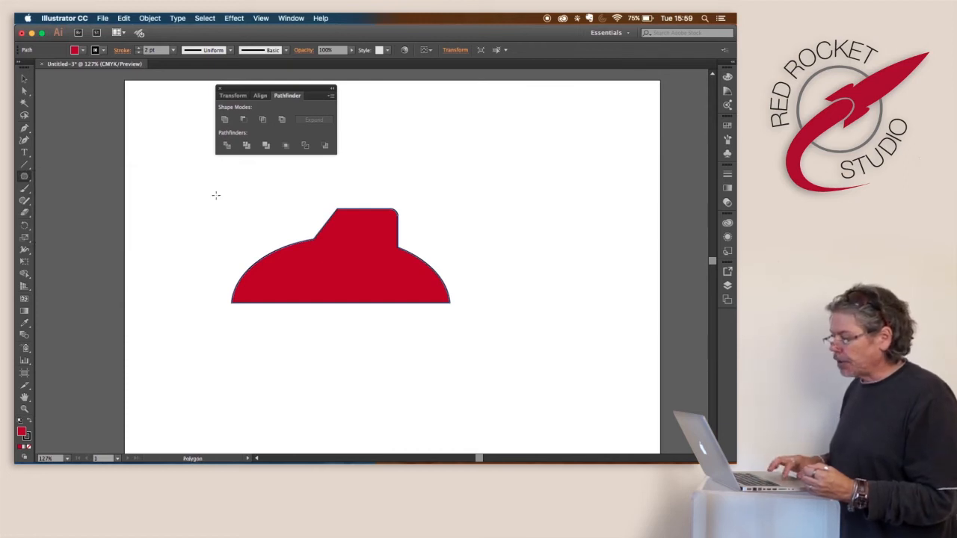
{"action": "left_click_drag", "start_coordinate": [204, 193], "coordinate": [235, 219]}
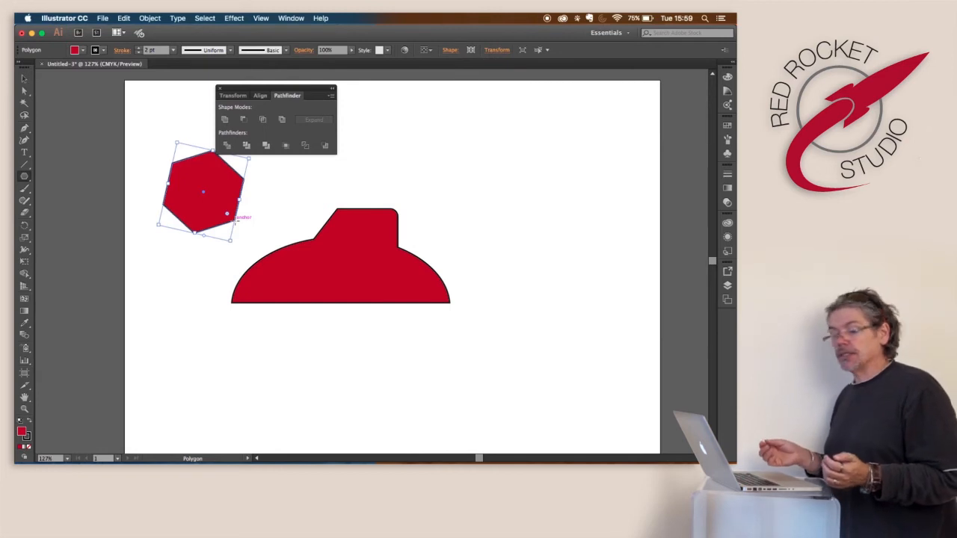
{"action": "key", "text": "BackSpace"}
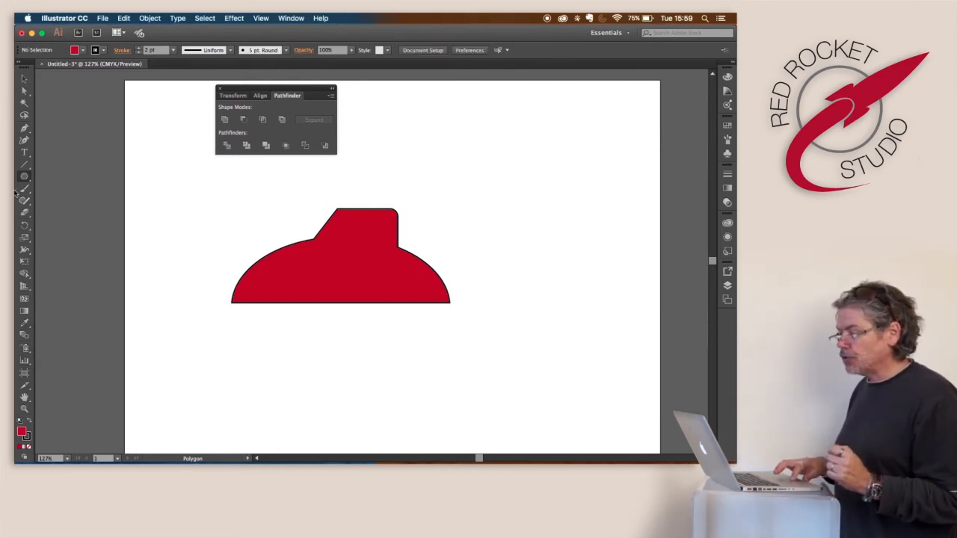
Create a polygon with 3 sides and a radius of 23.3944 mm to the upper left of the combined shape.
{"action": "left_click", "coordinate": [231, 214]}
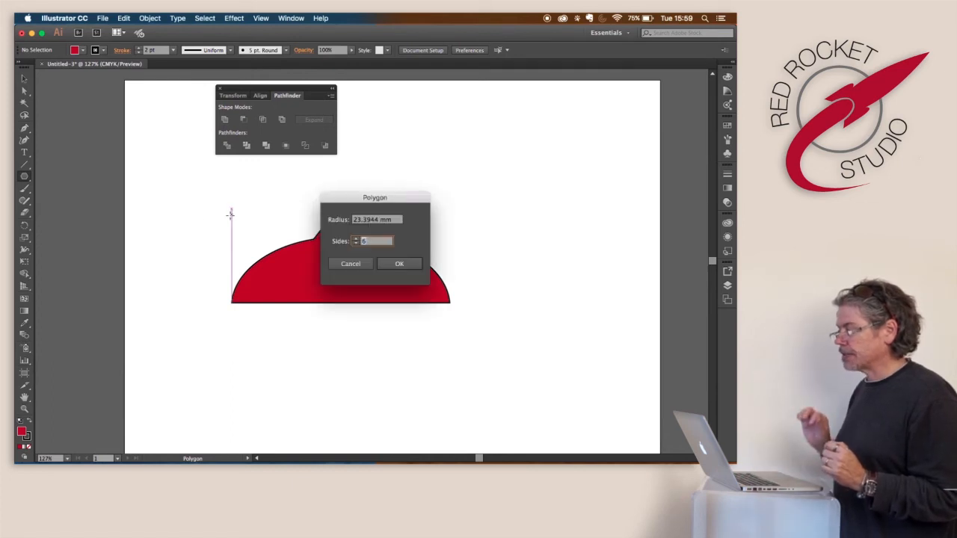
{"action": "left_click", "coordinate": [357, 246]}
{"action": "left_click", "coordinate": [357, 246]}
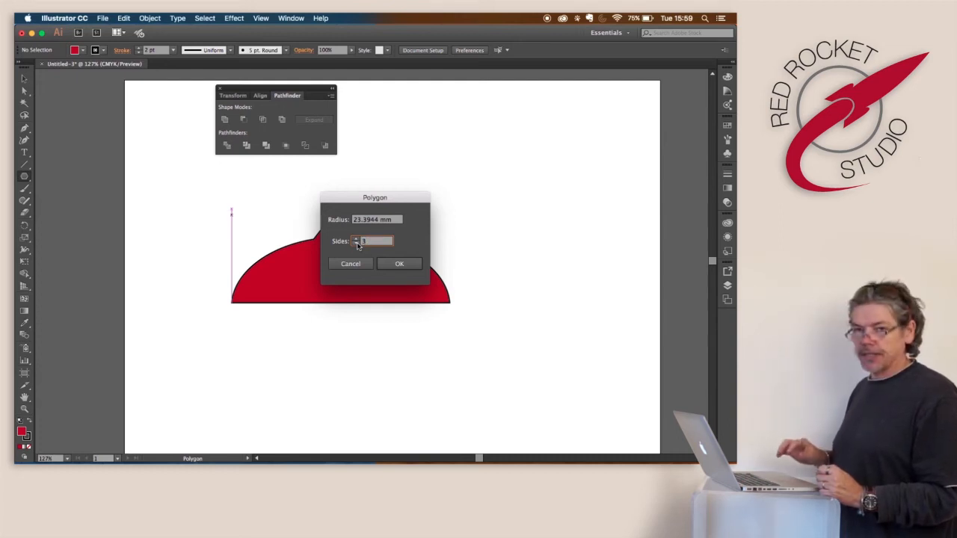
{"action": "left_click", "coordinate": [401, 264]}
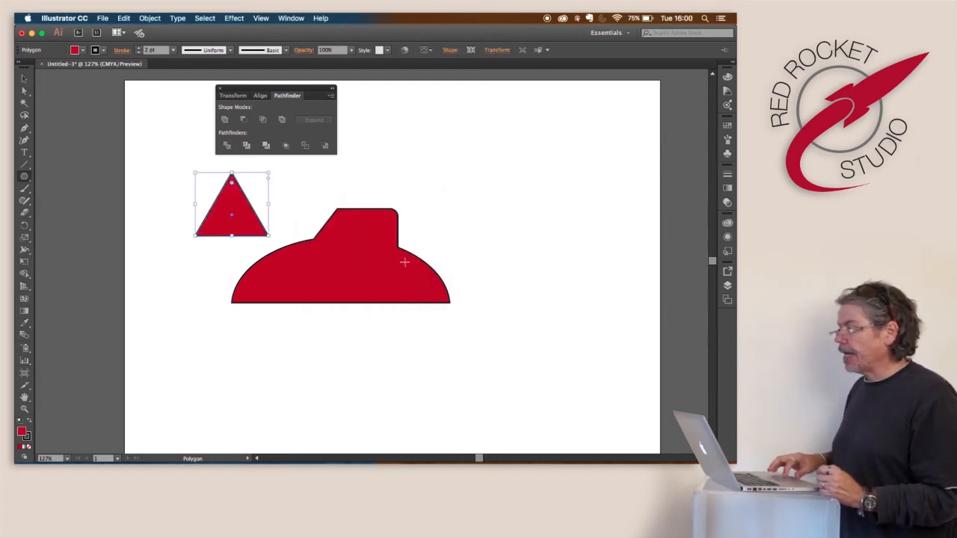
Try drawing two more tilted triangles above and to the right of the combined shape, and delete both.
{"action": "left_click_drag", "start_coordinate": [411, 150], "coordinate": [453, 184]}
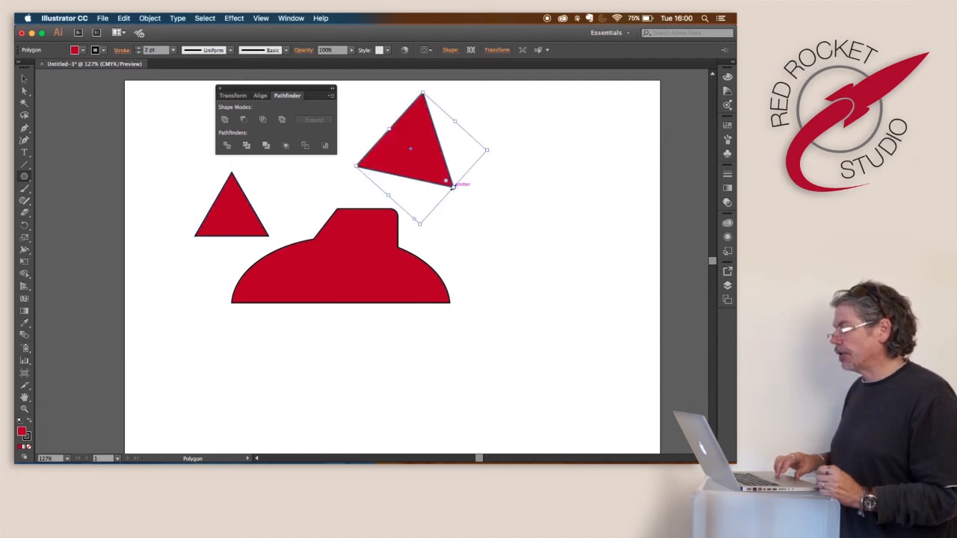
{"action": "mouse_move", "coordinate": [501, 161]}
{"action": "left_mouse_down"}
{"action": "mouse_move", "coordinate": [522, 173]}
{"action": "mouse_move", "coordinate": [524, 191]}
{"action": "left_mouse_up"}
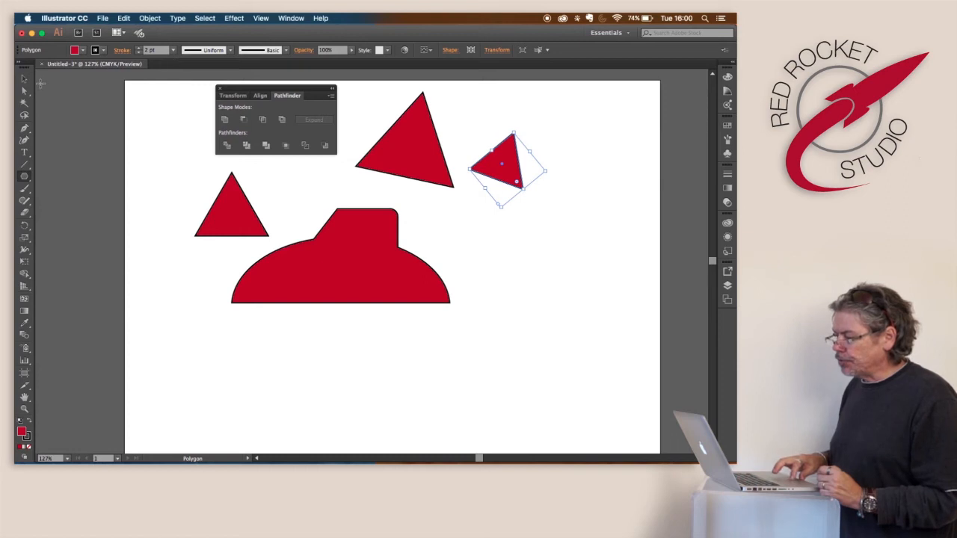
{"action": "left_click", "coordinate": [25, 78]}
{"action": "left_click_drag", "start_coordinate": [554, 131], "coordinate": [416, 170]}
{"action": "key", "text": "BackSpace"}
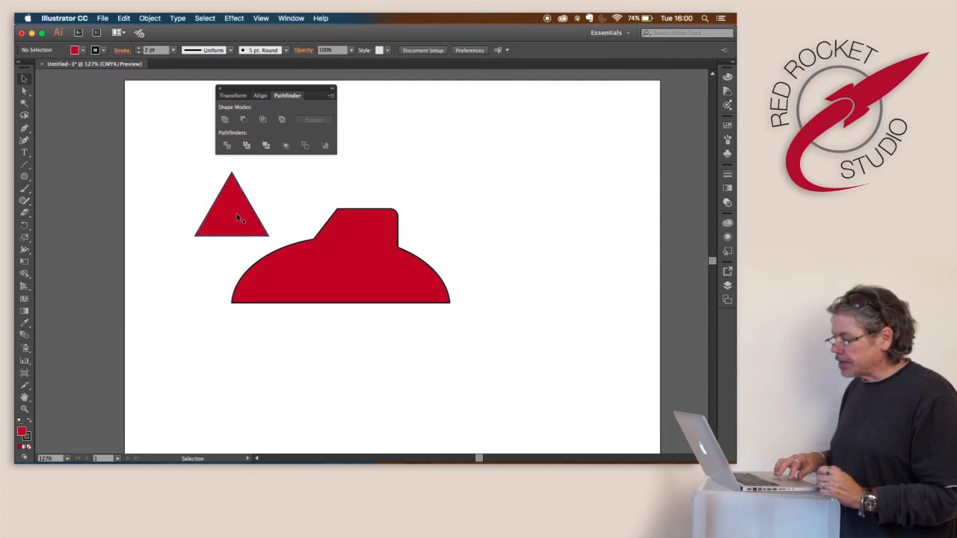
Move the remaining triangle onto the combined shape's upper block and scale it down to fit beside the slanted edge.
{"action": "left_click_drag", "start_coordinate": [236, 214], "coordinate": [356, 257]}
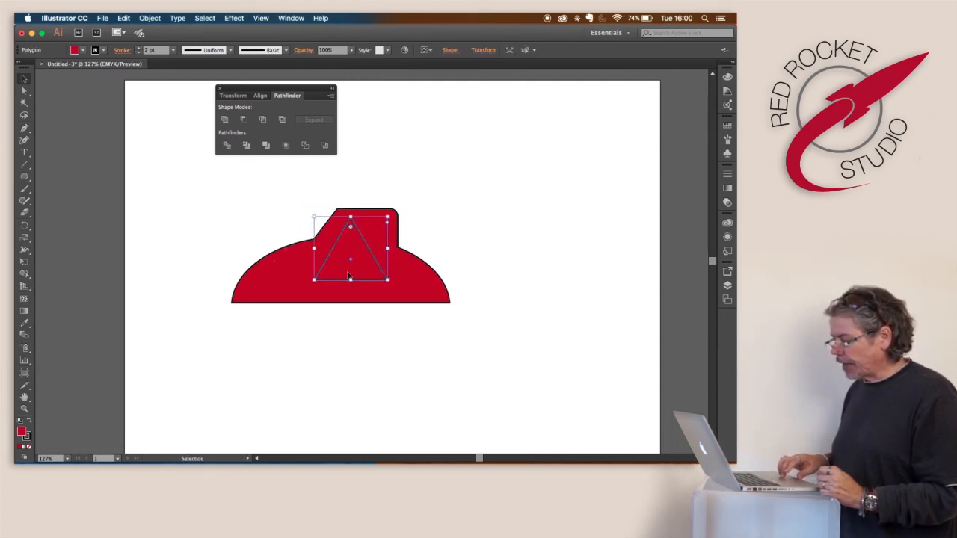
{"action": "left_click_drag", "start_coordinate": [314, 280], "coordinate": [354, 236]}
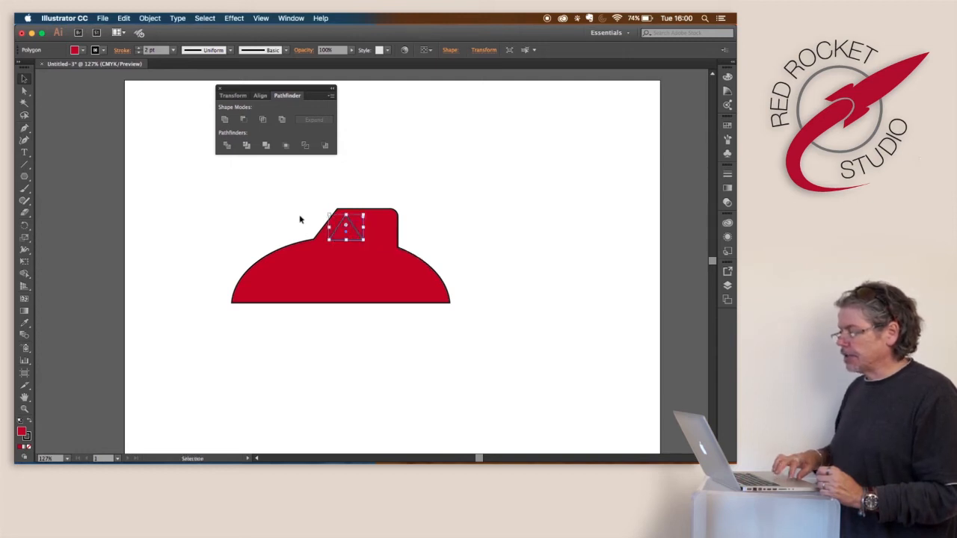
Subtract the small triangle from the combined shape with Minus Front to cut a triangular window, and deselect the result.
{"action": "left_click", "coordinate": [359, 247], "text": "shift"}
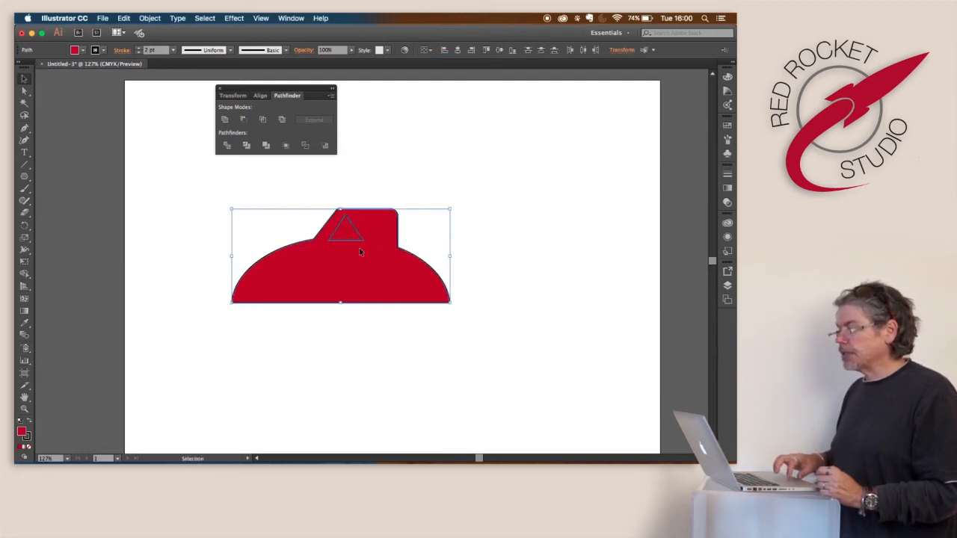
{"action": "left_click", "coordinate": [244, 120]}
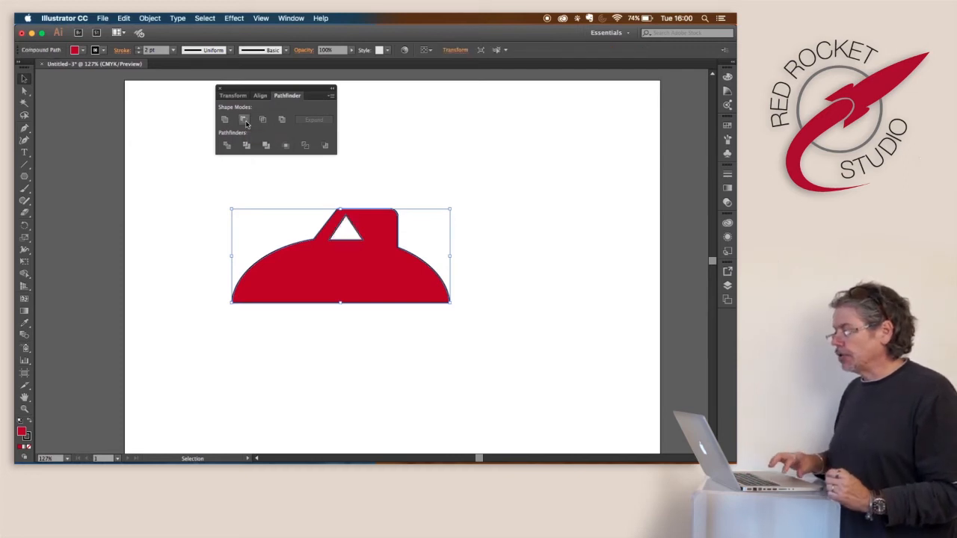
{"action": "left_click", "coordinate": [170, 195]}
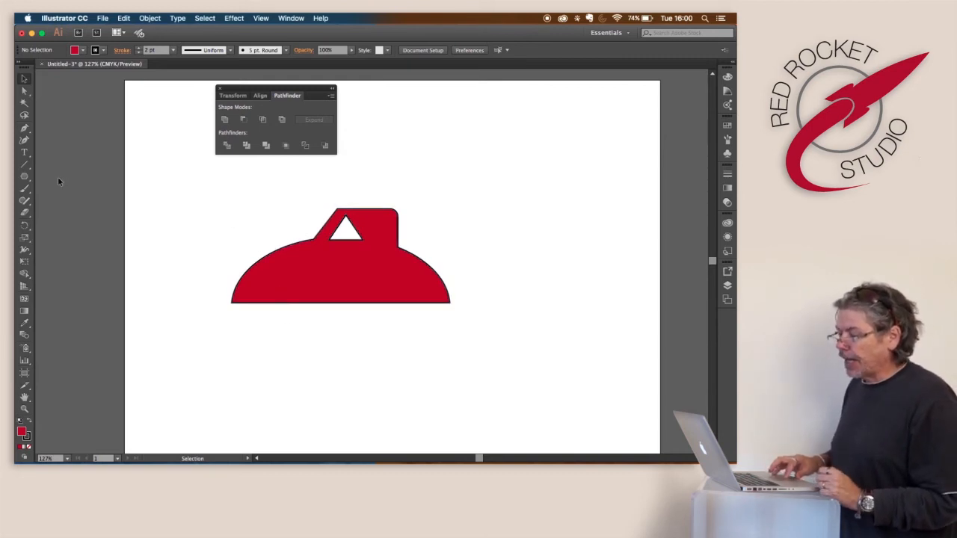
Draw a circle about 26 mm across and centre it on the car body's bottom edge near the left end.
{"action": "left_click", "coordinate": [24, 176]}
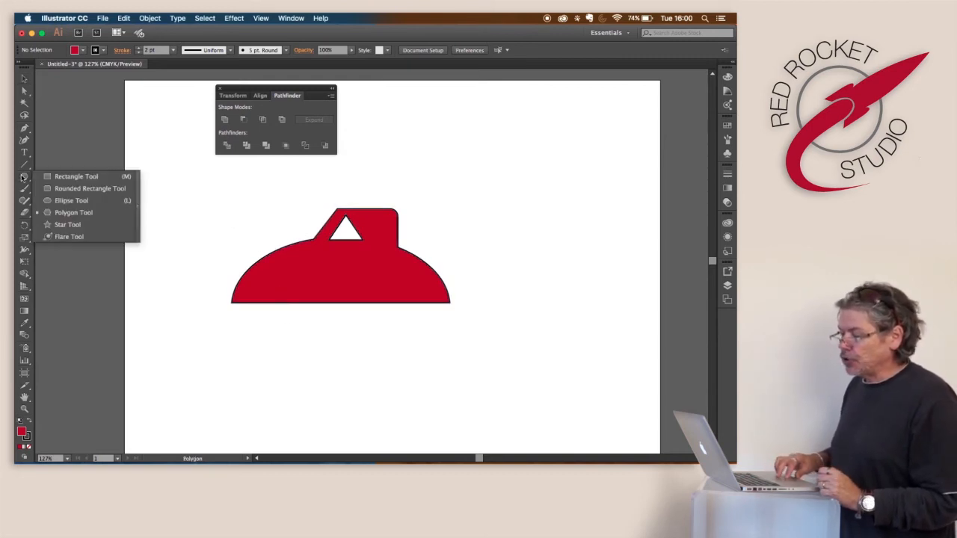
{"action": "left_click", "coordinate": [72, 200]}
{"action": "mouse_move", "coordinate": [196, 208]}
{"action": "left_mouse_down"}
{"action": "mouse_move", "coordinate": [218, 244]}
{"action": "mouse_move", "coordinate": [243, 256]}
{"action": "left_mouse_up"}
{"action": "key", "text": "shift"}
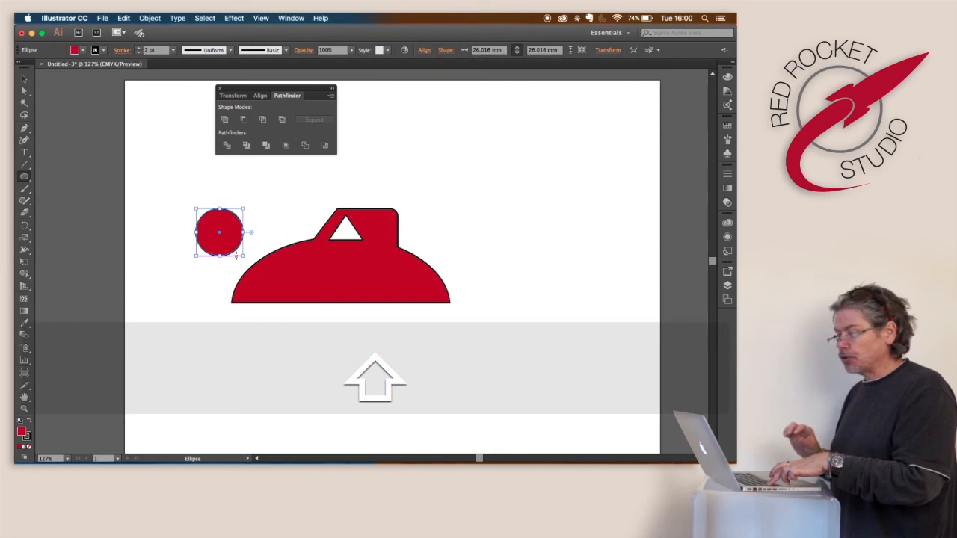
{"action": "left_click", "coordinate": [24, 78]}
{"action": "left_click_drag", "start_coordinate": [222, 231], "coordinate": [274, 302]}
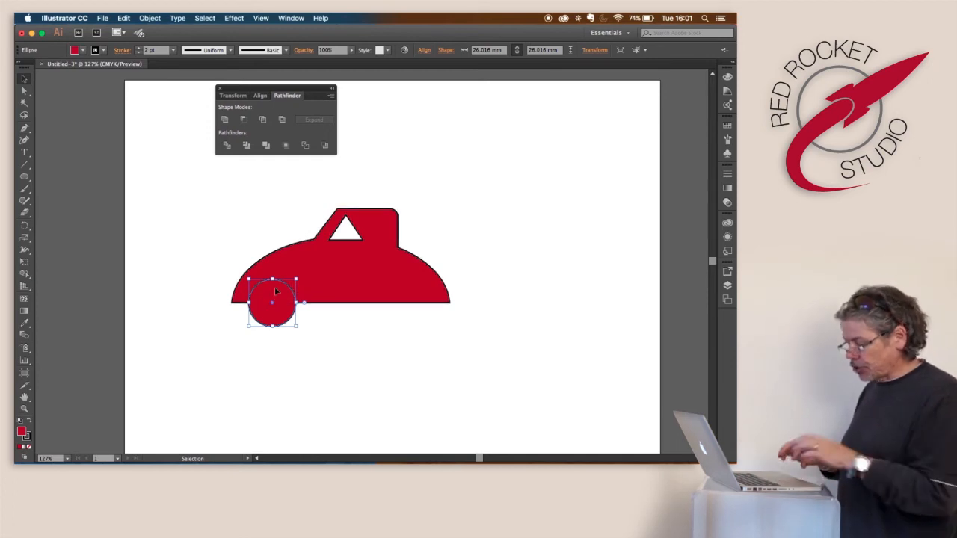
Copy the circle to the right end of the body's bottom edge and cut both wheel arches with Minus Front.
{"action": "key", "text": "alt"}
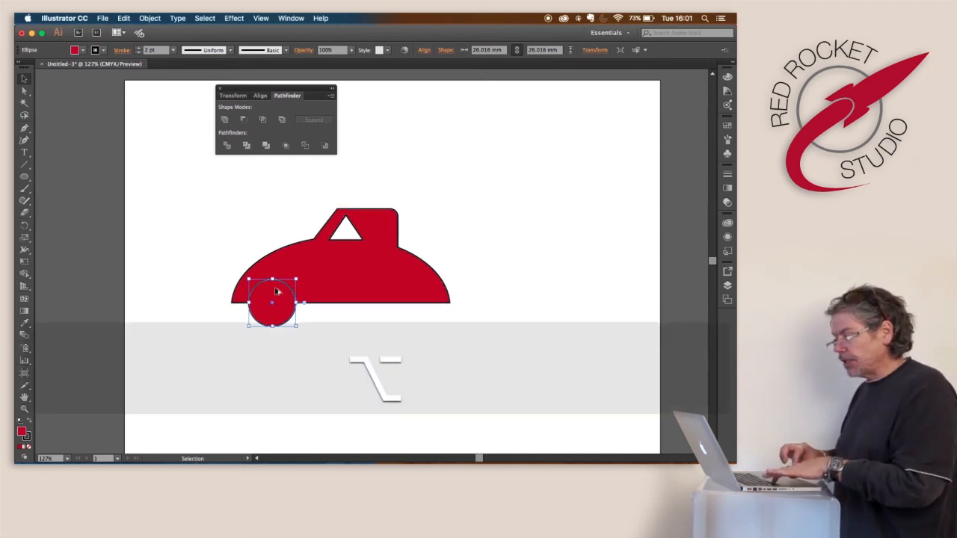
{"action": "left_click_drag", "start_coordinate": [275, 291], "coordinate": [409, 287]}
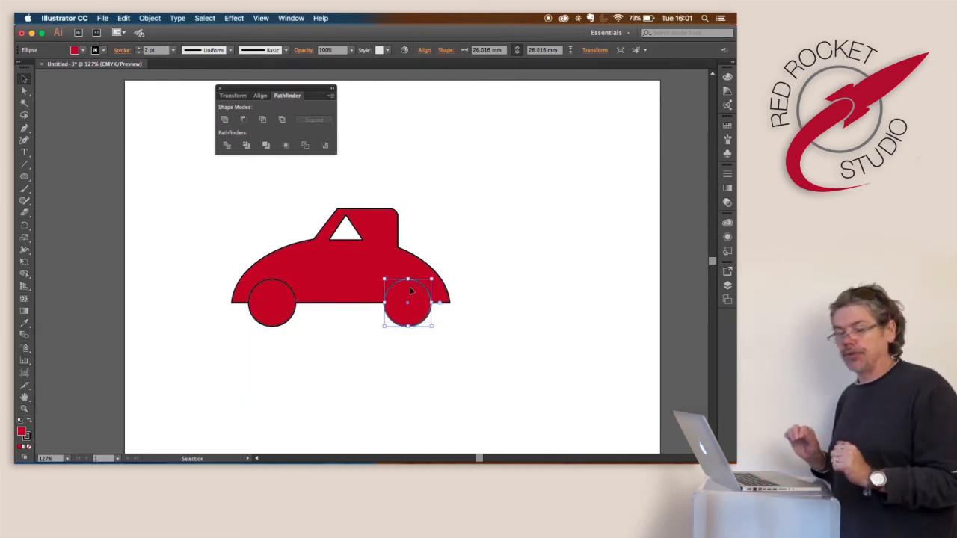
{"action": "left_click_drag", "start_coordinate": [197, 206], "coordinate": [491, 331]}
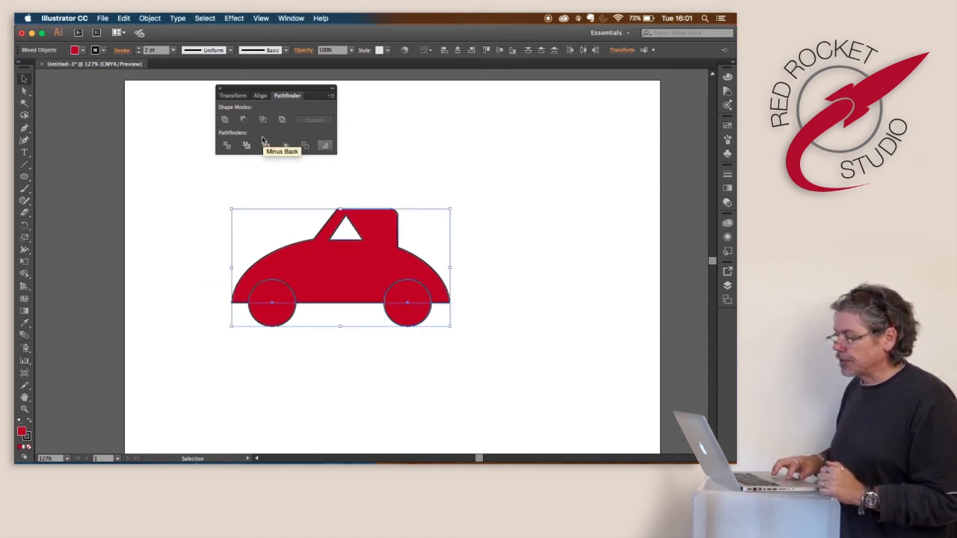
{"action": "left_click", "coordinate": [243, 120]}
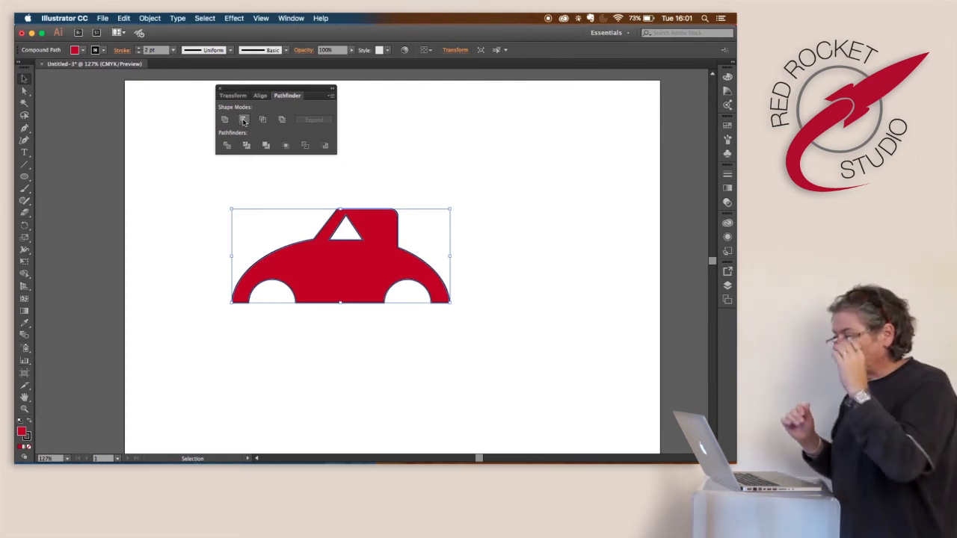
Draw a circle about 20.8 mm across and centre it in the left wheel arch.
{"action": "key", "text": "l"}
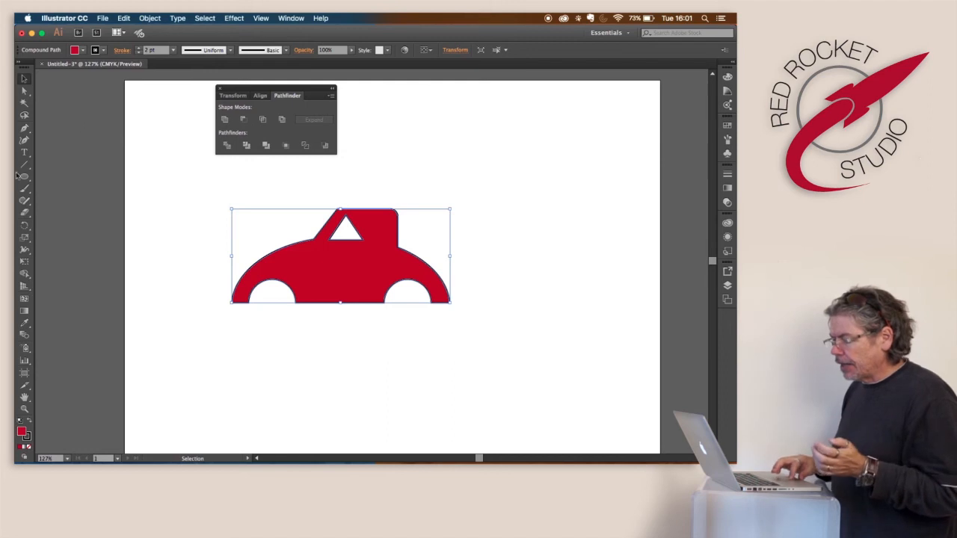
{"action": "left_click", "coordinate": [179, 212], "text": "super"}
{"action": "left_click_drag", "start_coordinate": [179, 211], "coordinate": [218, 242]}
{"action": "key", "text": "shift"}
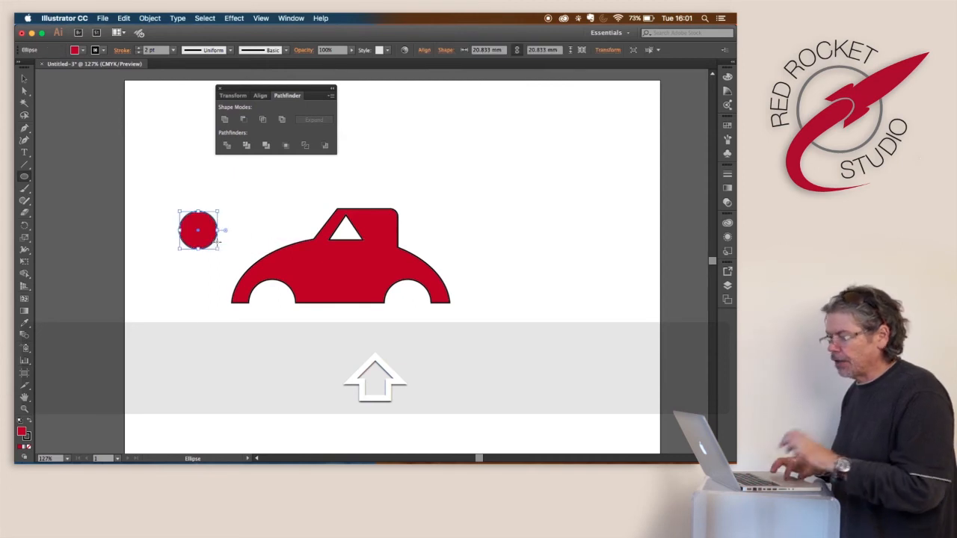
{"action": "left_click", "coordinate": [24, 79]}
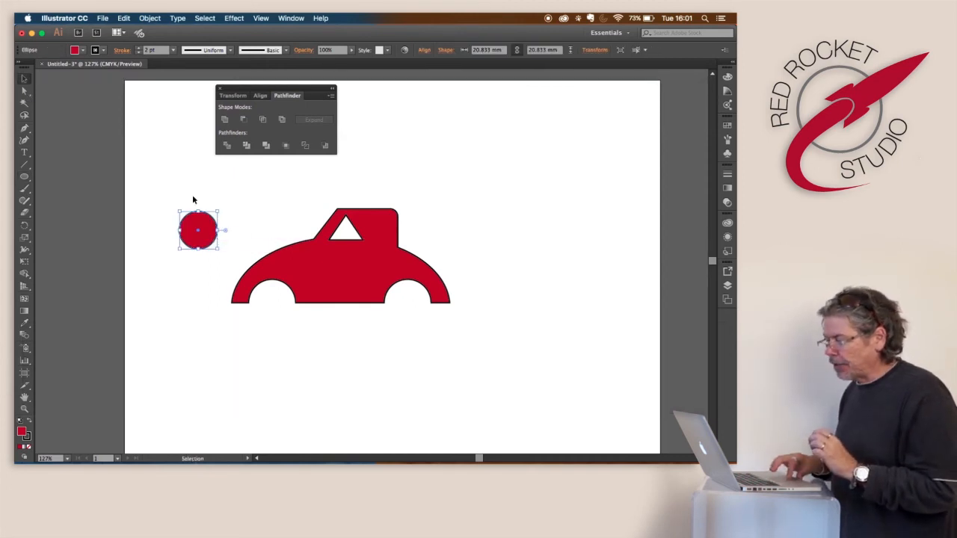
{"action": "left_click_drag", "start_coordinate": [196, 223], "coordinate": [270, 297]}
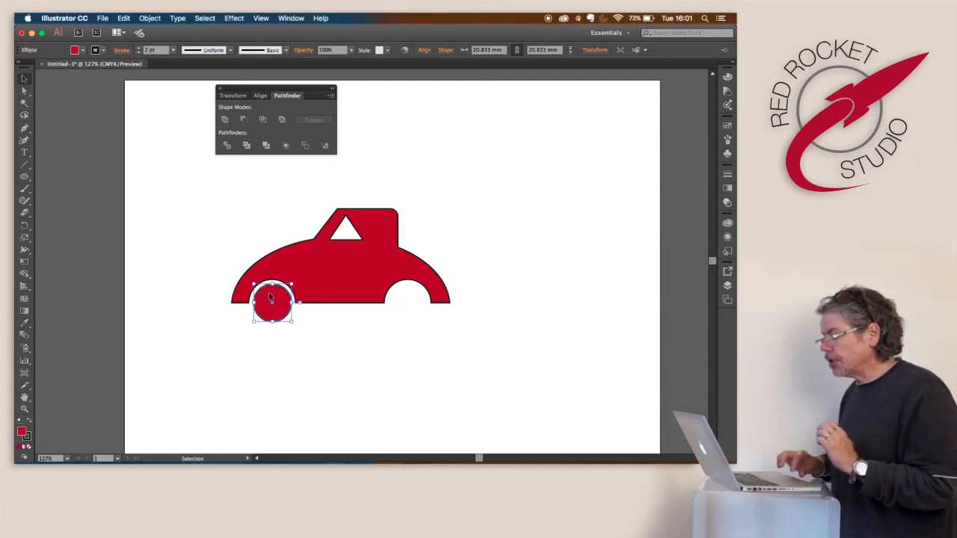
Fill the wheel circle with dark grey and copy it into the right wheel arch.
{"action": "left_click", "coordinate": [83, 50]}
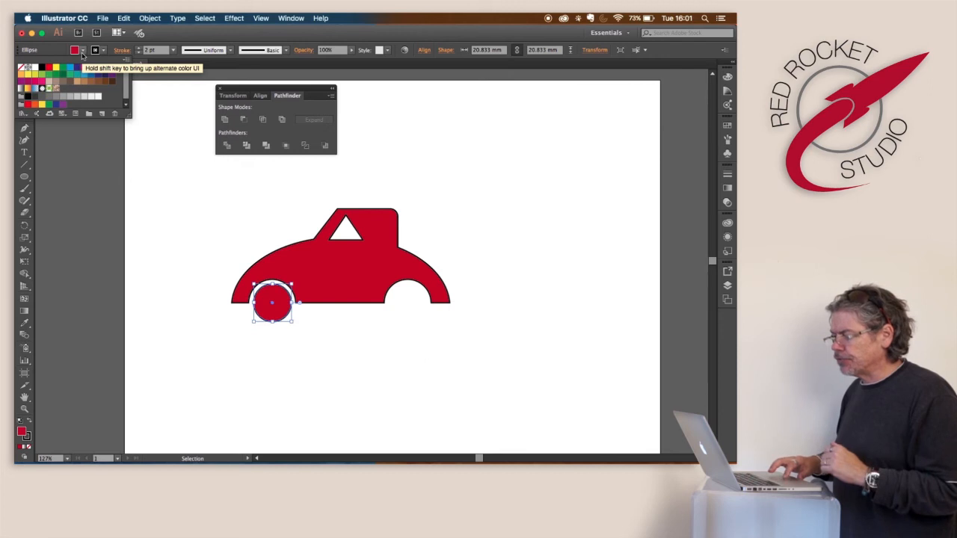
{"action": "left_click", "coordinate": [42, 96]}
{"action": "left_click", "coordinate": [196, 181]}
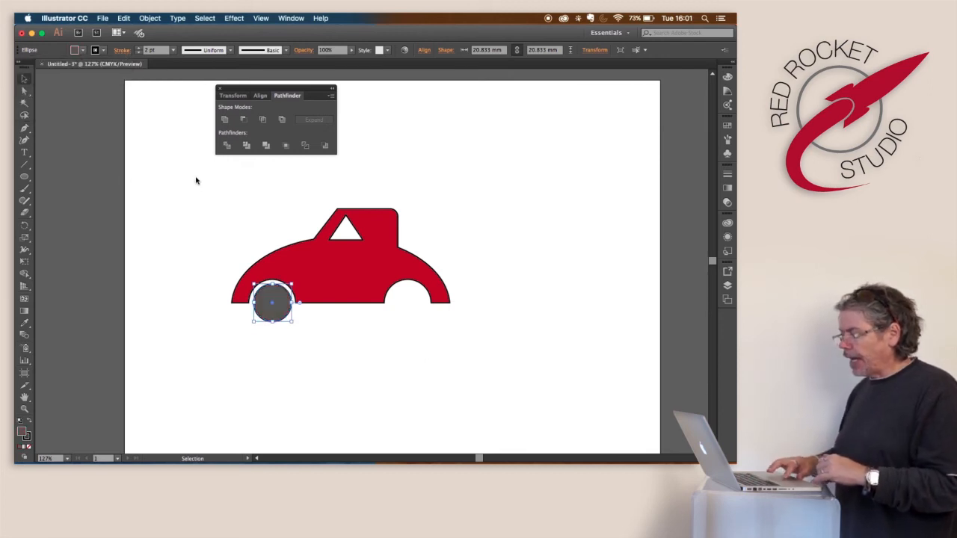
{"action": "left_click_drag", "start_coordinate": [276, 301], "coordinate": [412, 302]}
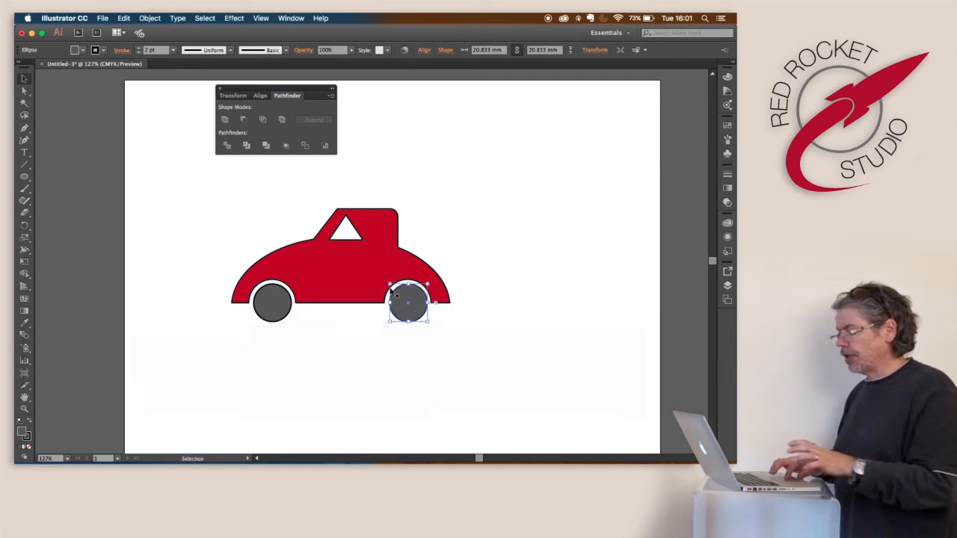
{"action": "left_click", "coordinate": [254, 219]}
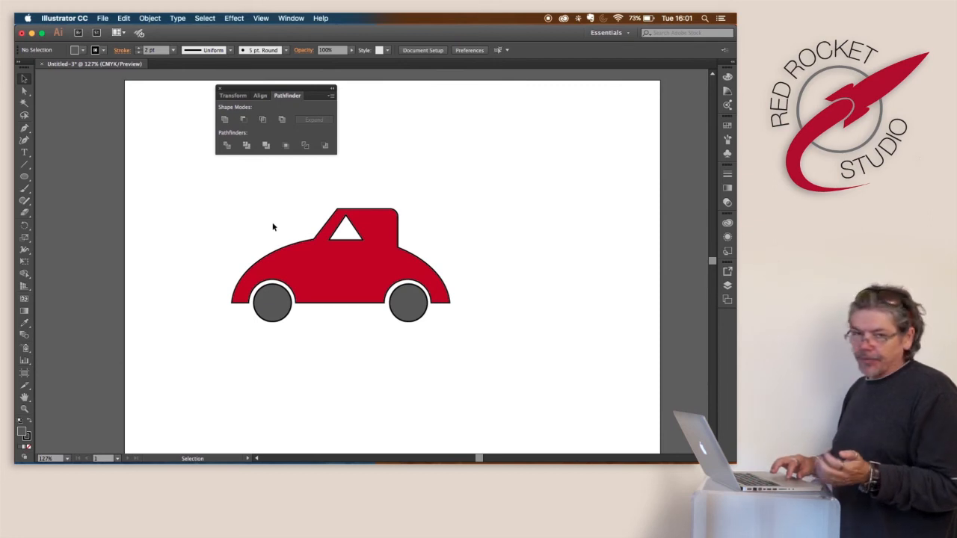
Set the stroke of the car body and both wheels to None, and deselect them.
{"action": "left_click_drag", "start_coordinate": [231, 230], "coordinate": [423, 303]}
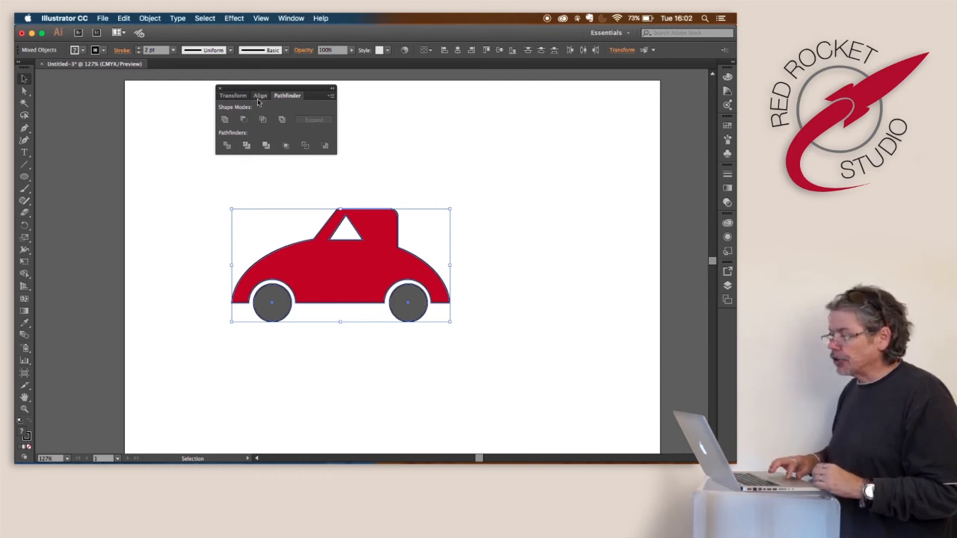
{"action": "left_click", "coordinate": [104, 50]}
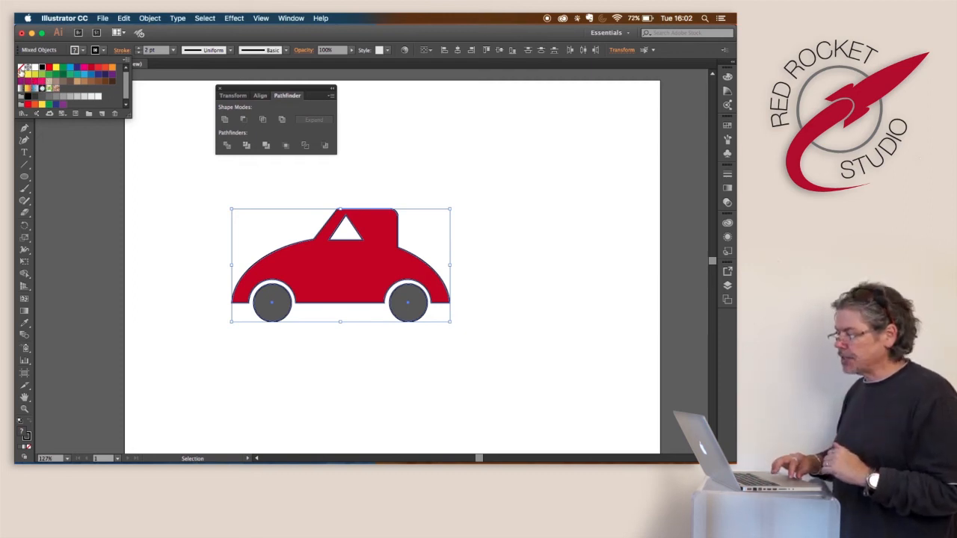
{"action": "left_click", "coordinate": [22, 68]}
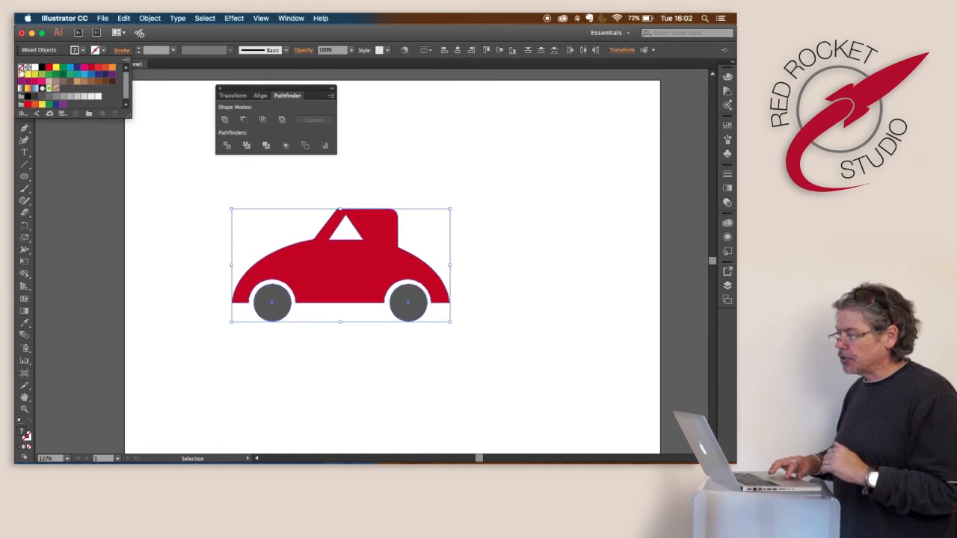
{"action": "left_click", "coordinate": [185, 188]}
{"action": "left_click", "coordinate": [184, 188]}
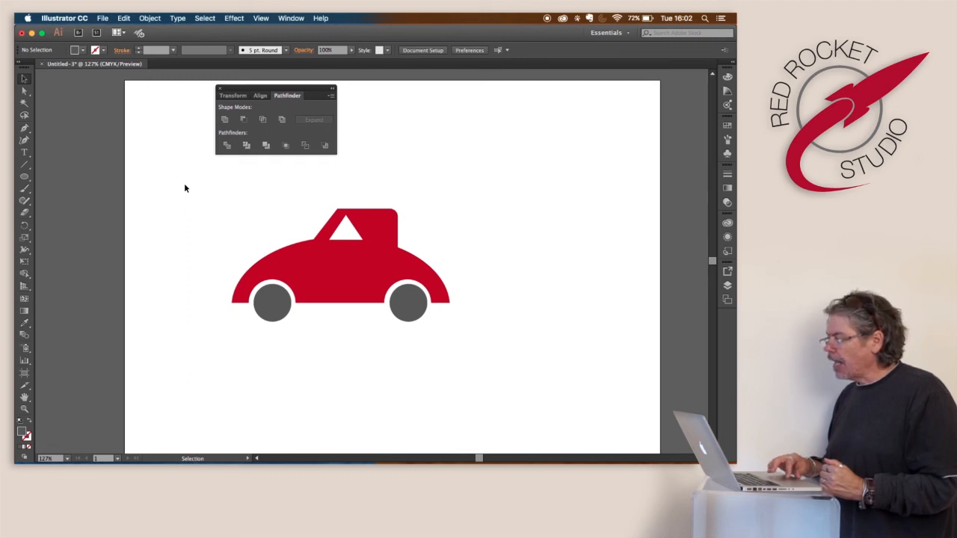
Fill the car body with the orange swatch C=0 M=35 Y=85 K=0.
{"action": "left_click", "coordinate": [307, 261]}
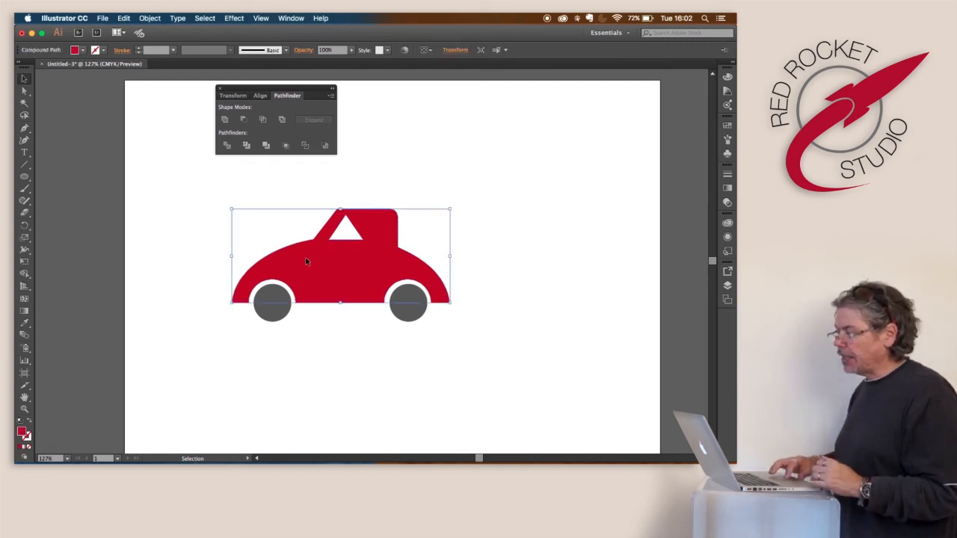
{"action": "left_click", "coordinate": [82, 50]}
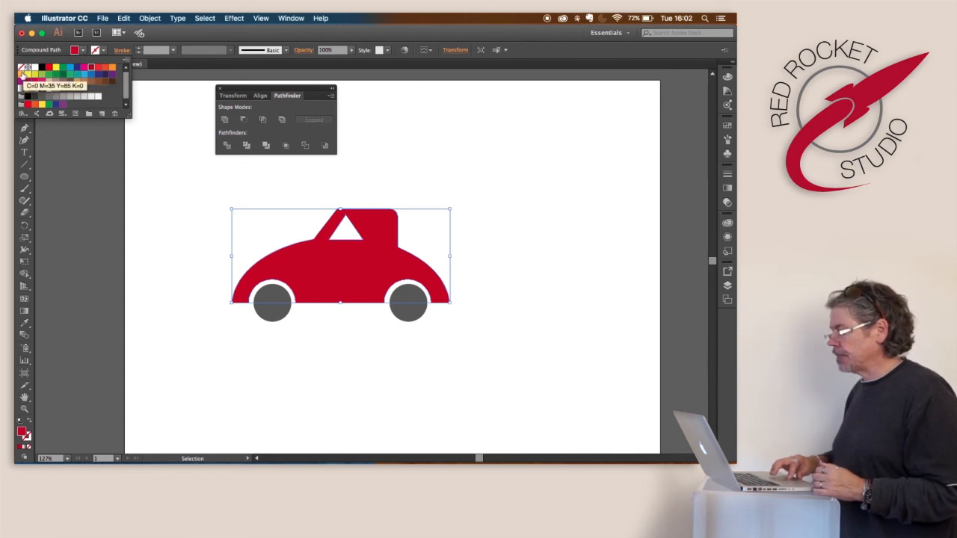
{"action": "left_click", "coordinate": [22, 74]}
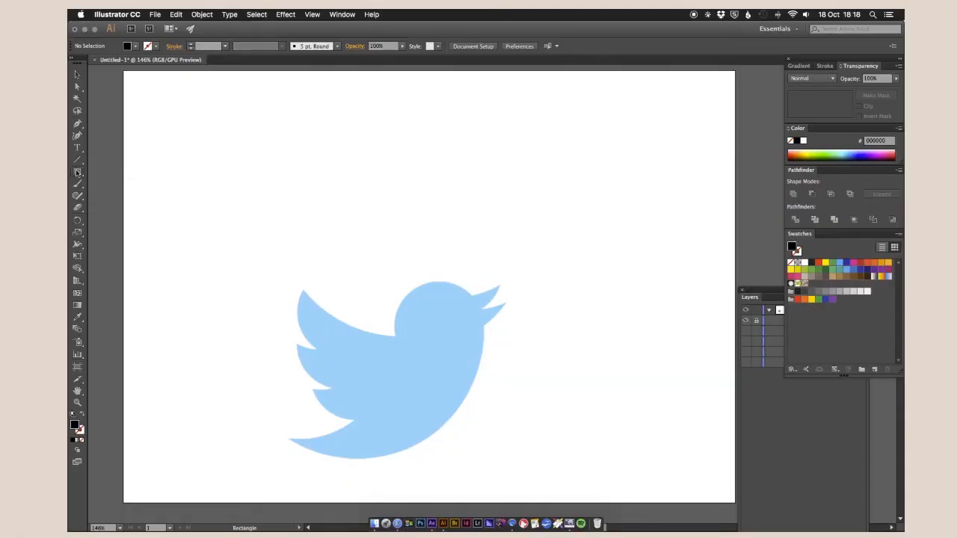
Draw a circle about 44 mm across over the head of the blue bird reference.
{"action": "key", "text": "l"}
{"action": "left_click_drag", "start_coordinate": [398, 283], "coordinate": [478, 373]}
{"action": "key", "text": "v"}
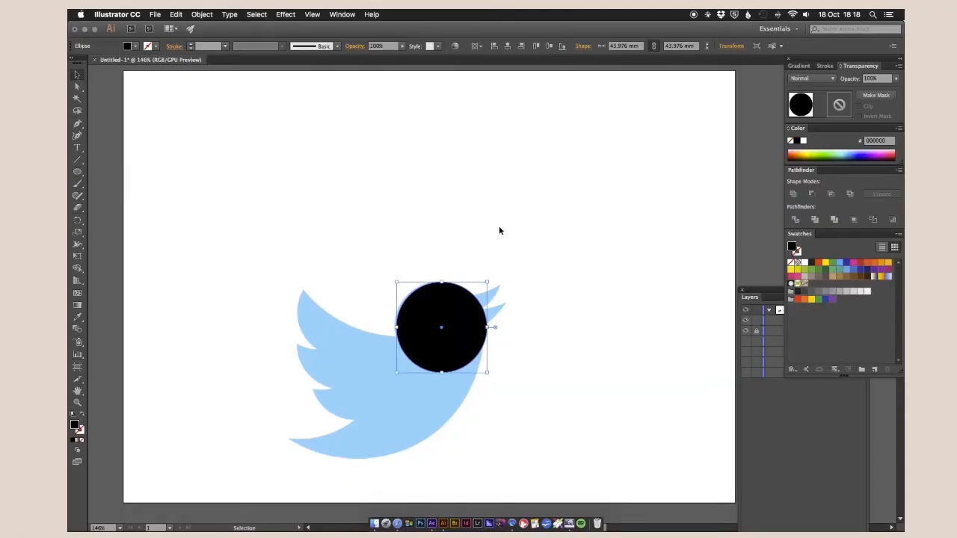
Set the head circle aside and add large circles sized to the bird's broad body and wing curves.
{"action": "left_click_drag", "start_coordinate": [441, 322], "coordinate": [662, 189]}
{"action": "key", "text": "l"}
{"action": "left_click_drag", "start_coordinate": [352, 188], "coordinate": [476, 329]}
{"action": "key", "text": "v"}
{"action": "left_click_drag", "start_coordinate": [349, 274], "coordinate": [342, 403]}
{"action": "left_click_drag", "start_coordinate": [279, 277], "coordinate": [572, 334]}
{"action": "left_click_drag", "start_coordinate": [585, 341], "coordinate": [229, 267]}
{"action": "left_click_drag", "start_coordinate": [229, 267], "coordinate": [554, 371]}
{"action": "left_click_drag", "start_coordinate": [591, 423], "coordinate": [584, 362]}
Add small circles sized to the wing feathers and beak curves, and spread them around the bird.
{"action": "left_click_drag", "start_coordinate": [377, 214], "coordinate": [398, 302]}
{"action": "left_click_drag", "start_coordinate": [543, 180], "coordinate": [396, 328]}
{"action": "left_click_drag", "start_coordinate": [378, 357], "coordinate": [363, 336]}
{"action": "left_click_drag", "start_coordinate": [392, 298], "coordinate": [387, 304]}
{"action": "left_click_drag", "start_coordinate": [359, 337], "coordinate": [412, 245]}
{"action": "left_click_drag", "start_coordinate": [411, 245], "coordinate": [318, 376]}
{"action": "left_click_drag", "start_coordinate": [318, 376], "coordinate": [325, 239]}
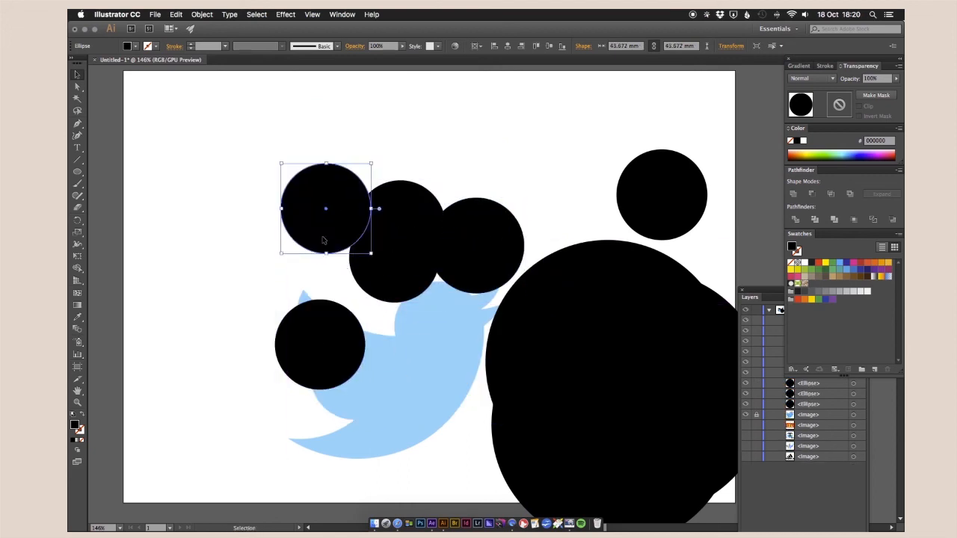
{"action": "left_click_drag", "start_coordinate": [320, 344], "coordinate": [355, 375]}
{"action": "left_click_drag", "start_coordinate": [354, 374], "coordinate": [236, 243]}
{"action": "key", "text": "super+minus"}
{"action": "left_click_drag", "start_coordinate": [364, 264], "coordinate": [374, 203]}
{"action": "left_click_drag", "start_coordinate": [454, 344], "coordinate": [523, 341]}
{"action": "left_click_drag", "start_coordinate": [286, 361], "coordinate": [364, 277]}
Select the circles and swap their fill and stroke to turn them into outlines.
{"action": "left_click_drag", "start_coordinate": [153, 164], "coordinate": [527, 389]}
{"action": "key", "text": "shift+x"}
{"action": "left_click", "coordinate": [441, 223]}
Position the small circle outlines so their edges follow the bird's wing feathers.
{"action": "left_click_drag", "start_coordinate": [295, 301], "coordinate": [248, 362]}
{"action": "key", "text": "super+equal"}
{"action": "key", "text": "super+equal"}
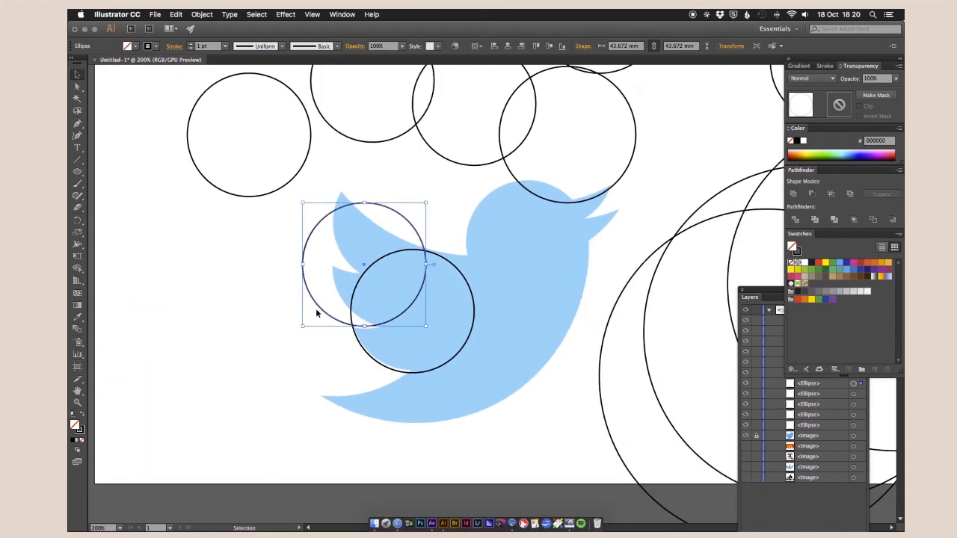
{"action": "left_click_drag", "start_coordinate": [421, 372], "coordinate": [339, 215]}
{"action": "left_click_drag", "start_coordinate": [402, 330], "coordinate": [401, 329]}
{"action": "left_click_drag", "start_coordinate": [338, 290], "coordinate": [309, 240], "text": "alt"}
{"action": "left_click_drag", "start_coordinate": [337, 131], "coordinate": [359, 274]}
{"action": "scroll", "coordinate": [329, 299], "scroll_direction": "right", "scroll_amount": 5}
{"action": "left_click_drag", "start_coordinate": [296, 314], "coordinate": [296, 313]}
{"action": "left_click_drag", "start_coordinate": [365, 192], "coordinate": [417, 331]}
{"action": "scroll", "coordinate": [420, 332], "scroll_direction": "down", "scroll_amount": 1}
Move the large circle outlines so their edges follow the bird's belly, tail and upper wing curves.
{"action": "left_click_drag", "start_coordinate": [628, 366], "coordinate": [145, 339]}
{"action": "left_click_drag", "start_coordinate": [471, 117], "coordinate": [479, 107], "text": "shift"}
{"action": "left_click_drag", "start_coordinate": [537, 329], "coordinate": [96, 151]}
{"action": "left_click_drag", "start_coordinate": [199, 335], "coordinate": [151, 410]}
{"action": "left_click_drag", "start_coordinate": [501, 341], "coordinate": [212, 82]}
Move and resize the circle outlines around the head so their edges trace the two beak points.
{"action": "scroll", "coordinate": [359, 225], "scroll_direction": "up", "scroll_amount": 3}
{"action": "left_click_drag", "start_coordinate": [509, 304], "coordinate": [507, 278]}
{"action": "left_click", "coordinate": [450, 258]}
{"action": "left_click_drag", "start_coordinate": [397, 262], "coordinate": [398, 259]}
{"action": "left_click_drag", "start_coordinate": [427, 125], "coordinate": [379, 278]}
{"action": "left_click_drag", "start_coordinate": [490, 314], "coordinate": [490, 313]}
{"action": "left_click_drag", "start_coordinate": [541, 190], "coordinate": [570, 161], "text": "shift"}
{"action": "left_click_drag", "start_coordinate": [545, 269], "coordinate": [545, 267]}
{"action": "left_click_drag", "start_coordinate": [545, 267], "coordinate": [514, 299], "text": "alt"}
Fine-tune the remaining circle outlines against the bird's contour and deselect everything.
{"action": "left_click", "coordinate": [541, 323]}
{"action": "scroll", "coordinate": [541, 323], "scroll_direction": "down", "scroll_amount": 3}
{"action": "scroll", "coordinate": [541, 323], "scroll_direction": "left", "scroll_amount": 3}
{"action": "left_click_drag", "start_coordinate": [332, 435], "coordinate": [350, 388]}
{"action": "key", "text": "super+a"}
{"action": "scroll", "coordinate": [212, 132], "scroll_direction": "up", "scroll_amount": 3}
{"action": "left_click", "coordinate": [211, 133]}
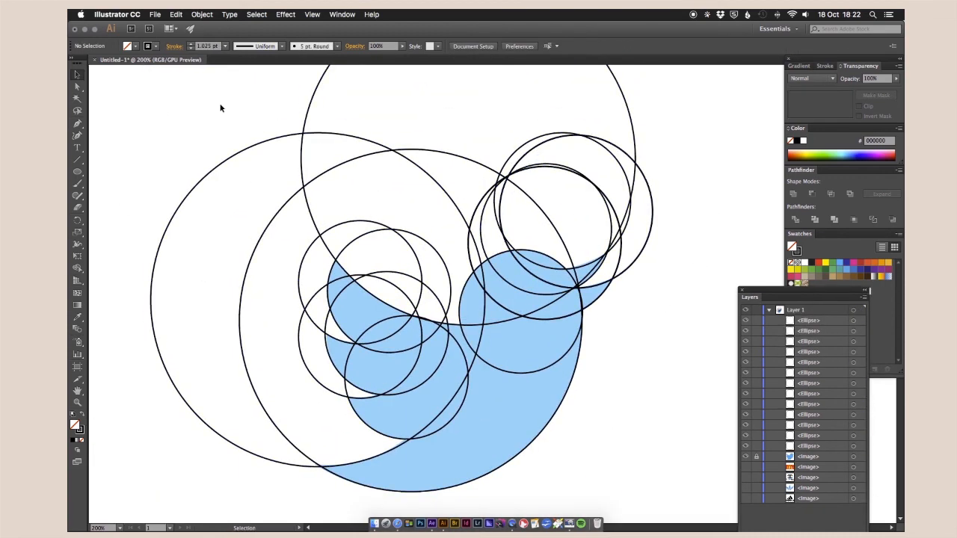
Select all the circles and use the Shape Builder tool to merge the bird's regions and erase the surplus ones.
{"action": "key", "text": "super+a"}
{"action": "key", "text": "shift+x"}
{"action": "left_click", "coordinate": [77, 269]}
{"action": "left_click", "coordinate": [211, 340], "text": "alt"}
{"action": "left_click_drag", "start_coordinate": [258, 341], "coordinate": [449, 112], "text": "alt"}
{"action": "left_click_drag", "start_coordinate": [605, 122], "coordinate": [554, 216], "text": "alt"}
{"action": "left_click_drag", "start_coordinate": [466, 247], "coordinate": [513, 241], "text": "alt"}
{"action": "left_click_drag", "start_coordinate": [516, 251], "coordinate": [552, 272], "text": "alt"}
{"action": "mouse_move", "coordinate": [550, 312]}
{"action": "left_mouse_down"}
{"action": "mouse_move", "coordinate": [535, 318]}
{"action": "mouse_move", "coordinate": [474, 419]}
{"action": "mouse_move", "coordinate": [415, 402]}
{"action": "left_mouse_up"}
{"action": "left_click_drag", "start_coordinate": [583, 280], "coordinate": [577, 275]}
{"action": "mouse_move", "coordinate": [374, 246]}
{"action": "left_mouse_down", "text": "alt"}
{"action": "mouse_move", "coordinate": [282, 321]}
{"action": "mouse_move", "coordinate": [329, 382]}
{"action": "left_mouse_up", "text": "alt"}
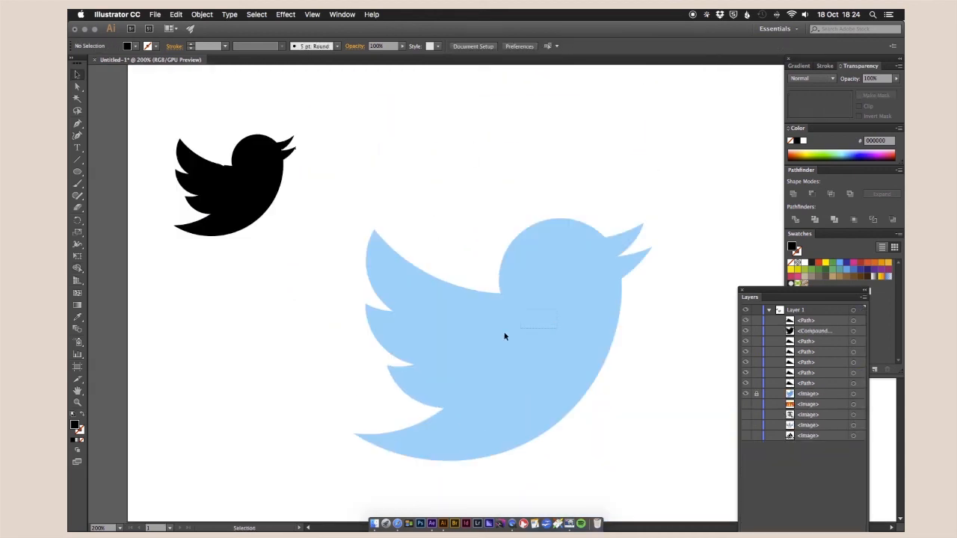
Replace the bird reference with the Chanel logo image and draw a circle about 28.6 mm across around the right C.
{"action": "left_click", "coordinate": [745, 394]}
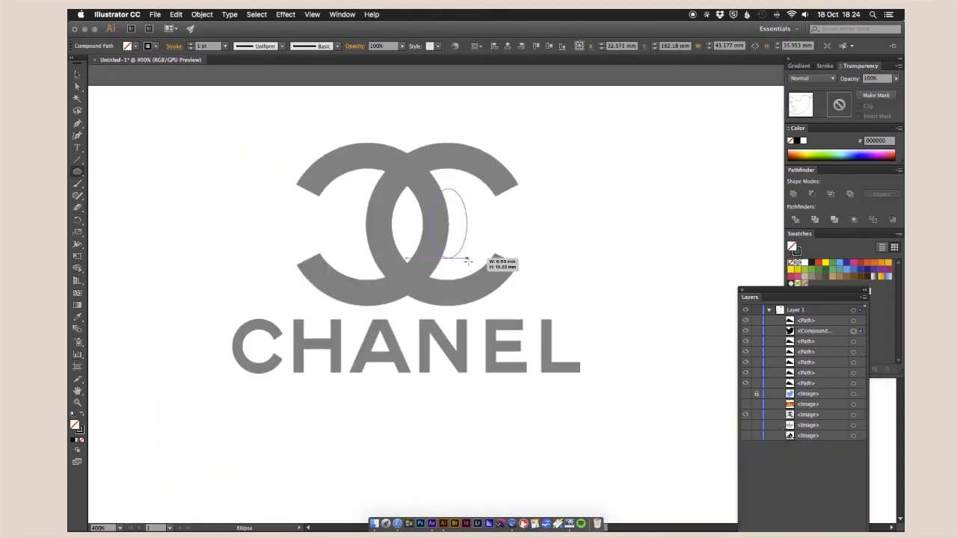
{"action": "left_click_drag", "start_coordinate": [467, 260], "coordinate": [530, 305]}
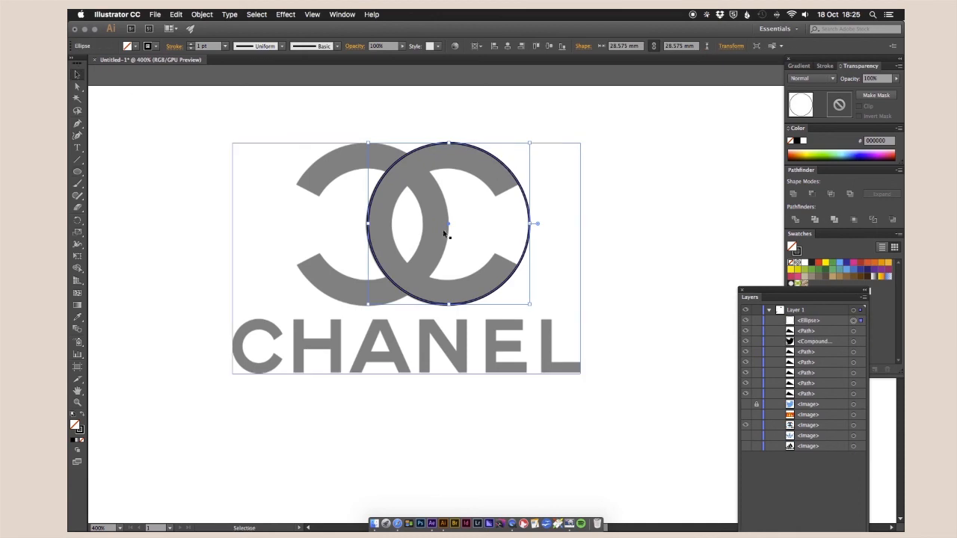
Add smaller circles matching the inner edges of the Chanel C shapes, and lock the reference image.
{"action": "left_click_drag", "start_coordinate": [517, 182], "coordinate": [503, 199]}
{"action": "left_click_drag", "start_coordinate": [354, 323], "coordinate": [394, 283]}
{"action": "left_click_drag", "start_coordinate": [515, 160], "coordinate": [501, 197]}
{"action": "left_click", "coordinate": [345, 197]}
{"action": "left_click", "coordinate": [756, 436]}
{"action": "left_click", "coordinate": [489, 153]}
{"action": "left_click", "coordinate": [479, 176], "text": "shift"}
{"action": "left_click_drag", "start_coordinate": [489, 153], "coordinate": [463, 179]}
Show the Pathfinder controls beside the logo and cut the inner circles out of the outer ones with Minus Front.
{"action": "left_click", "coordinate": [430, 154]}
{"action": "left_click", "coordinate": [342, 14]}
{"action": "left_click", "coordinate": [731, 366]}
{"action": "left_click_drag", "start_coordinate": [801, 171], "coordinate": [600, 186]}
{"action": "left_click", "coordinate": [612, 211]}
{"action": "left_click_drag", "start_coordinate": [275, 210], "coordinate": [331, 228]}
{"action": "left_click", "coordinate": [612, 210]}
Draw a rectangle over a ring's open side and reshape its points to match the C's angled ends.
{"action": "key", "text": "m"}
{"action": "mouse_move", "coordinate": [148, 188]}
{"action": "left_mouse_down"}
{"action": "mouse_move", "coordinate": [245, 274]}
{"action": "mouse_move", "coordinate": [239, 264]}
{"action": "mouse_move", "coordinate": [304, 250]}
{"action": "left_mouse_up"}
{"action": "key", "text": "super+z"}
{"action": "left_click_drag", "start_coordinate": [227, 227], "coordinate": [175, 226]}
{"action": "key", "text": "a"}
{"action": "left_click_drag", "start_coordinate": [329, 226], "coordinate": [389, 226]}
{"action": "key", "text": "v"}
Place copies of the cutting shape over the rings and cut the C openings with Minus Front.
{"action": "left_click_drag", "start_coordinate": [204, 197], "coordinate": [398, 215]}
{"action": "key", "text": "super+c"}
{"action": "key", "text": "super+f"}
{"action": "left_click_drag", "start_coordinate": [472, 212], "coordinate": [471, 212]}
{"action": "left_click_drag", "start_coordinate": [267, 151], "coordinate": [318, 202]}
{"action": "left_click", "coordinate": [612, 210]}
{"action": "left_click", "coordinate": [611, 211]}
Unite the two interlocking C shapes and scale the finished logo down.
{"action": "left_click_drag", "start_coordinate": [549, 154], "coordinate": [278, 144]}
{"action": "left_click", "coordinate": [593, 210]}
{"action": "key", "text": "super+minus"}
{"action": "key", "text": "super+minus"}
{"action": "left_click_drag", "start_coordinate": [519, 137], "coordinate": [353, 249]}
{"action": "scroll", "coordinate": [353, 248], "scroll_direction": "down", "scroll_amount": 2}
Hide the Chanel reference image and show the blue Adidas trefoil reference.
{"action": "left_click", "coordinate": [745, 426]}
{"action": "left_click", "coordinate": [745, 436]}
{"action": "scroll", "coordinate": [416, 226], "scroll_direction": "right", "scroll_amount": 5}
{"action": "scroll", "coordinate": [417, 226], "scroll_direction": "up", "scroll_amount": 3}
Draw a tall ellipse whose left side follows the trefoil's central leaf, and change it to an outline.
{"action": "key", "text": "l"}
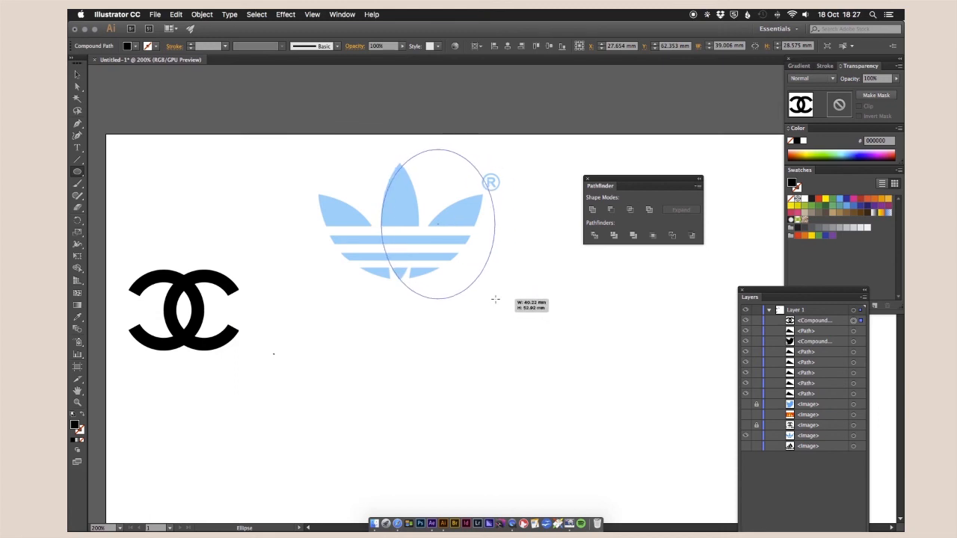
{"action": "left_click_drag", "start_coordinate": [497, 305], "coordinate": [498, 302]}
{"action": "key", "text": "shift+x"}
{"action": "key", "text": "v"}
{"action": "left_click", "coordinate": [347, 117]}
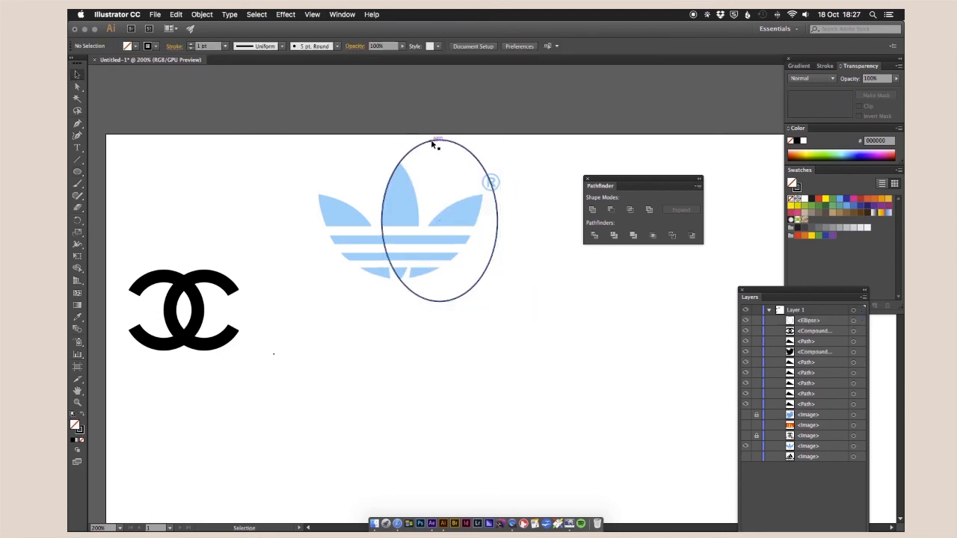
Overlap two ellipses across the central leaf and apply Intersect to form the pointed leaf outline.
{"action": "scroll", "coordinate": [401, 161], "scroll_direction": "down", "scroll_amount": 2}
{"action": "left_click_drag", "start_coordinate": [405, 166], "coordinate": [428, 196]}
{"action": "scroll", "coordinate": [400, 159], "scroll_direction": "up", "scroll_amount": 3}
{"action": "left_click", "coordinate": [630, 210]}
Copy the leaf outline, then rotate and adjust the copy to match the trefoil's right leaf.
{"action": "left_click_drag", "start_coordinate": [430, 232], "coordinate": [501, 242]}
{"action": "left_click_drag", "start_coordinate": [505, 181], "coordinate": [561, 227]}
{"action": "left_click_drag", "start_coordinate": [478, 235], "coordinate": [485, 248]}
{"action": "left_click_drag", "start_coordinate": [564, 244], "coordinate": [559, 249]}
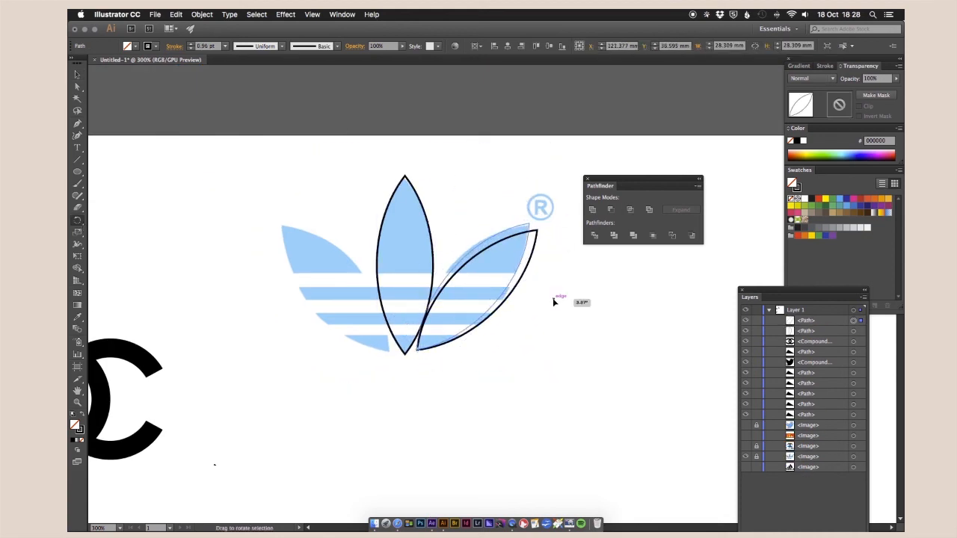
{"action": "left_click_drag", "start_coordinate": [497, 310], "coordinate": [495, 306]}
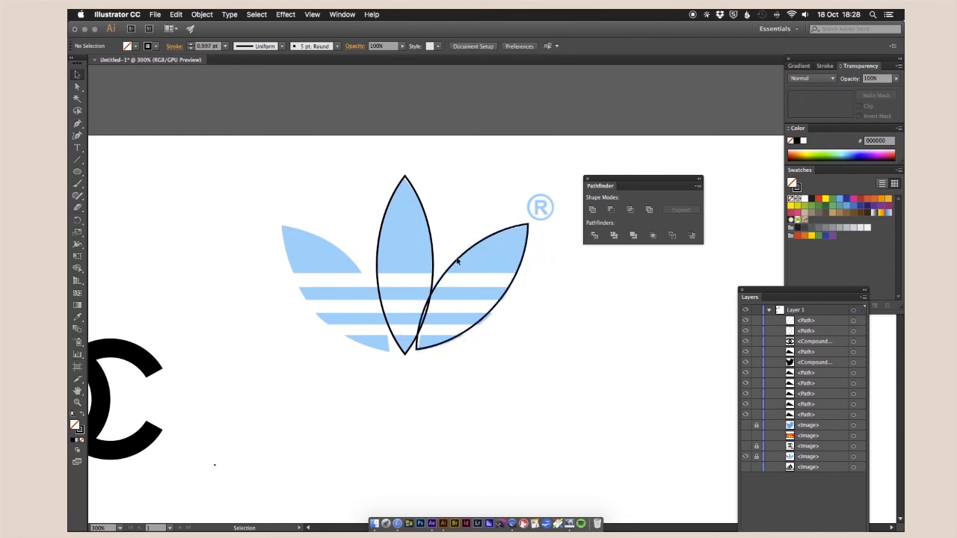
Place a mirrored copy of the right leaf outline over the trefoil's left leaf and adjust its angle to fit.
{"action": "left_click_drag", "start_coordinate": [293, 268], "coordinate": [286, 269]}
{"action": "left_click_drag", "start_coordinate": [337, 203], "coordinate": [226, 263]}
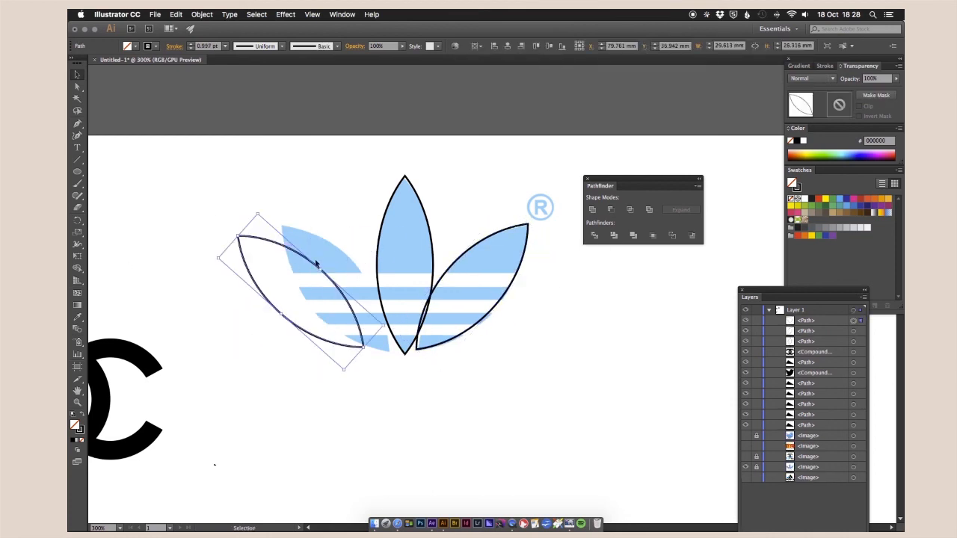
{"action": "left_click_drag", "start_coordinate": [335, 264], "coordinate": [335, 264]}
{"action": "key", "text": "r"}
{"action": "left_click", "coordinate": [78, 74]}
{"action": "left_click", "coordinate": [247, 299]}
Select the three leaf outlines and combine them with the Pathfinder Unite mode.
{"action": "left_click_drag", "start_coordinate": [454, 267], "coordinate": [455, 269]}
{"action": "left_click", "coordinate": [433, 269], "text": "shift"}
{"action": "left_click", "coordinate": [359, 270], "text": "shift"}
{"action": "left_click", "coordinate": [593, 210]}
Draw a thin rounded rectangle over the trefoil's upper white stripe and copy it onto the two lower stripes.
{"action": "left_click_drag", "start_coordinate": [77, 172], "coordinate": [120, 184]}
{"action": "mouse_move", "coordinate": [287, 273]}
{"action": "left_mouse_down"}
{"action": "mouse_move", "coordinate": [547, 293]}
{"action": "mouse_move", "coordinate": [544, 286]}
{"action": "left_mouse_up"}
{"action": "key", "text": "v"}
{"action": "left_click_drag", "start_coordinate": [392, 273], "coordinate": [393, 324]}
Try to subtract the three stripe bars from the grouped leaf outlines.
{"action": "left_click_drag", "start_coordinate": [190, 162], "coordinate": [498, 346]}
{"action": "left_click", "coordinate": [611, 210]}
{"action": "key", "text": "super+z"}
Merge the left leaf with the rest of the trefoil and subtract the three stripe bars using Minus Front.
{"action": "scroll", "coordinate": [428, 354], "scroll_direction": "down", "scroll_amount": 1}
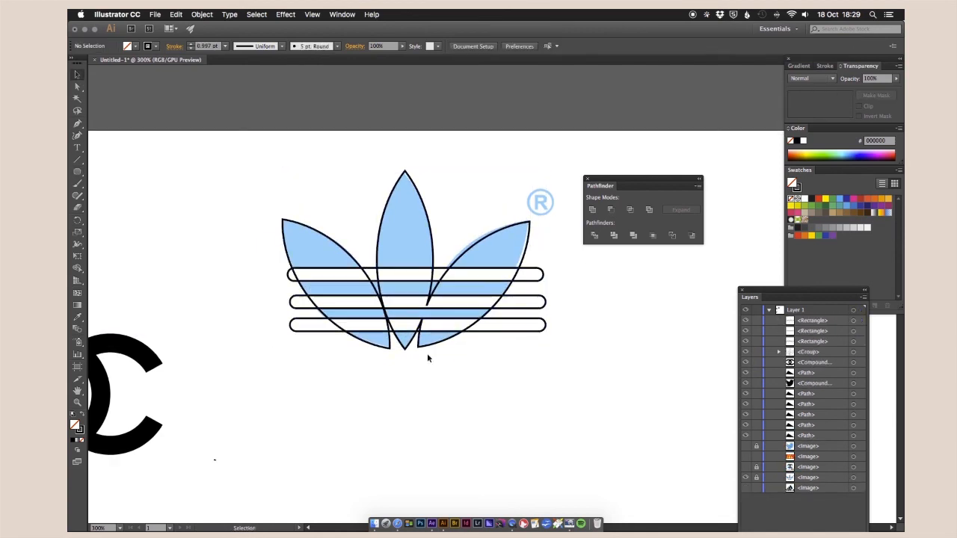
{"action": "left_click_drag", "start_coordinate": [314, 215], "coordinate": [318, 246]}
{"action": "key", "text": "v"}
{"action": "left_click_drag", "start_coordinate": [295, 147], "coordinate": [494, 352]}
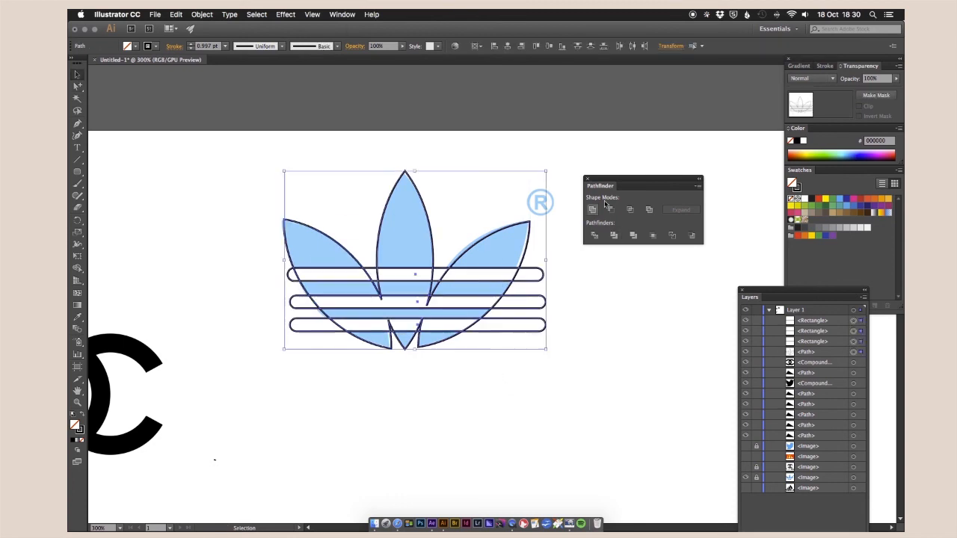
{"action": "left_click", "coordinate": [611, 210]}
Swap the trefoil's outline to a solid black fill and move it above the Chanel logo.
{"action": "key", "text": "shift+x"}
{"action": "left_click_drag", "start_coordinate": [509, 242], "coordinate": [231, 207]}
{"action": "left_click_drag", "start_coordinate": [252, 137], "coordinate": [188, 187]}
Hide the trefoil reference, and show and select the three-bar Adidas logo image.
{"action": "left_click", "coordinate": [359, 389]}
{"action": "left_click", "coordinate": [746, 447]}
{"action": "left_click", "coordinate": [746, 457]}
{"action": "left_click", "coordinate": [464, 299]}
Draw a rectangle about 43 × 12.5 mm, rotate it over the tallest Adidas bar, and copy it onto the next bar.
{"action": "left_click_drag", "start_coordinate": [77, 172], "coordinate": [135, 171]}
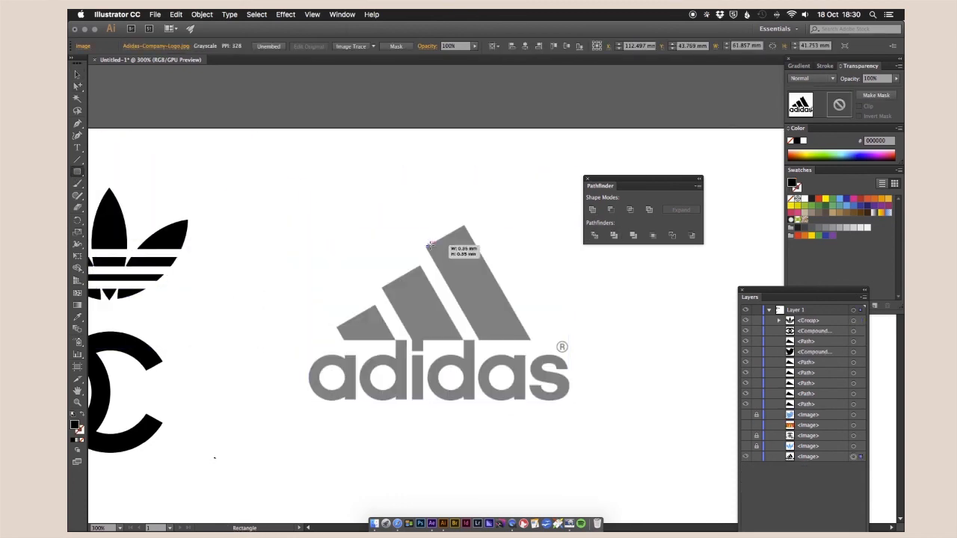
{"action": "left_click_drag", "start_coordinate": [428, 246], "coordinate": [611, 194]}
{"action": "left_click_drag", "start_coordinate": [498, 408], "coordinate": [497, 407]}
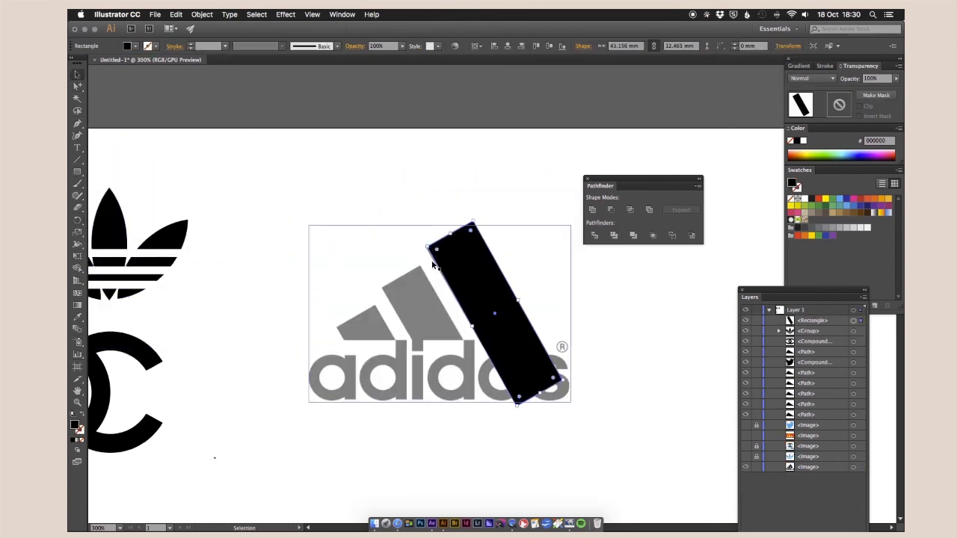
{"action": "scroll", "coordinate": [469, 380], "scroll_direction": "down", "scroll_amount": 2}
{"action": "left_click_drag", "start_coordinate": [516, 336], "coordinate": [445, 401], "text": "alt"}
Draw a wide rectangle across the bottom of the slanted bars and align its upper edge with the logo's baseline.
{"action": "key", "text": "super+equal"}
{"action": "key", "text": "super+equal"}
{"action": "scroll", "coordinate": [417, 299], "scroll_direction": "down", "scroll_amount": 5}
{"action": "left_click", "coordinate": [78, 172]}
{"action": "left_click_drag", "start_coordinate": [258, 383], "coordinate": [605, 302]}
{"action": "left_click", "coordinate": [77, 75]}
{"action": "left_click_drag", "start_coordinate": [431, 301], "coordinate": [437, 257]}
{"action": "left_click_drag", "start_coordinate": [432, 384], "coordinate": [431, 427]}
Lock the Adidas reference image and trim the selected bars flat along the baseline with the Shape Builder.
{"action": "left_click_drag", "start_coordinate": [284, 168], "coordinate": [481, 307]}
{"action": "key", "text": "super+z"}
{"action": "left_click_drag", "start_coordinate": [250, 127], "coordinate": [539, 352]}
{"action": "left_click", "coordinate": [757, 499]}
{"action": "key", "text": "shift+m"}
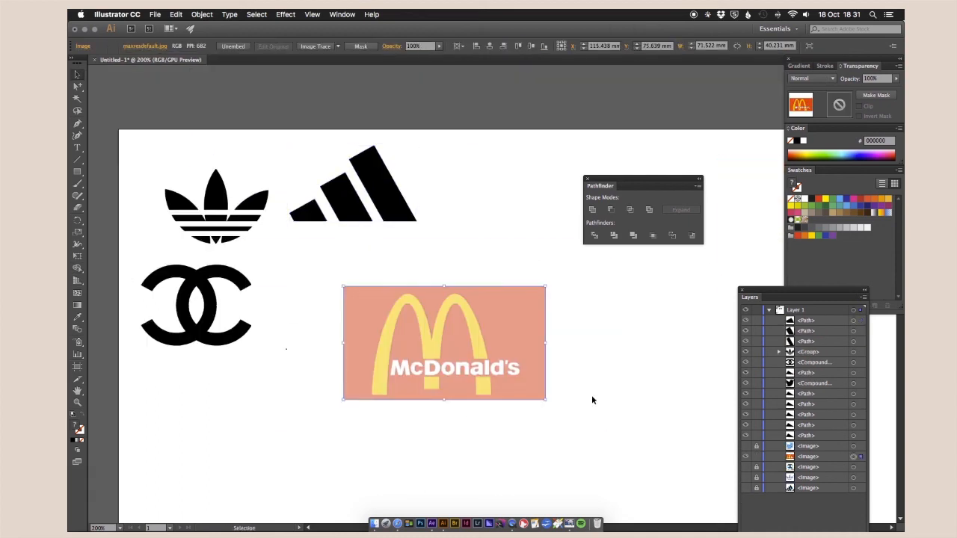
Draw two nested ellipses, about 22 mm and 18 mm wide, over the McDonald's left arch and change them to outlines.
{"action": "scroll", "coordinate": [593, 400], "scroll_direction": "down", "scroll_amount": 2}
{"action": "key", "text": "l"}
{"action": "left_click_drag", "start_coordinate": [425, 439], "coordinate": [425, 442]}
{"action": "key", "text": "v"}
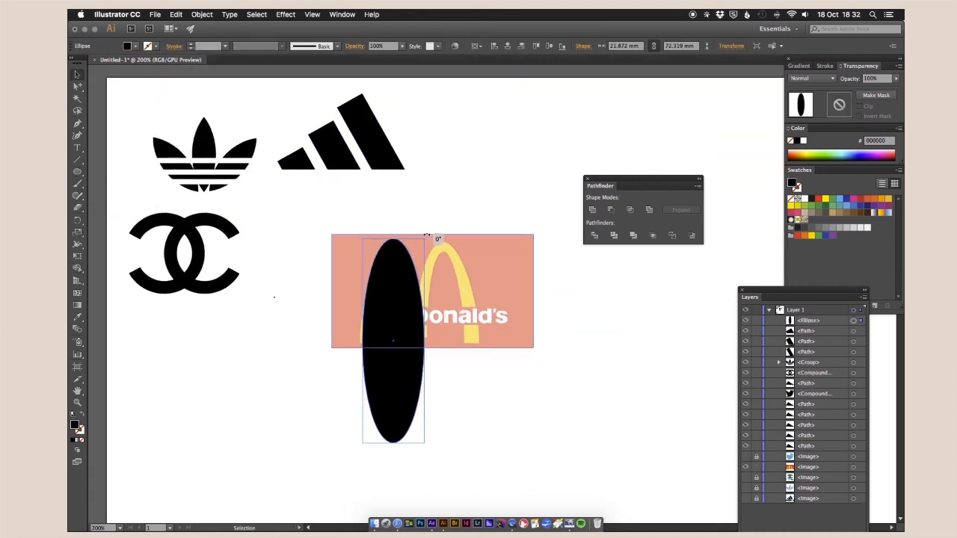
{"action": "left_click_drag", "start_coordinate": [433, 307], "coordinate": [383, 322]}
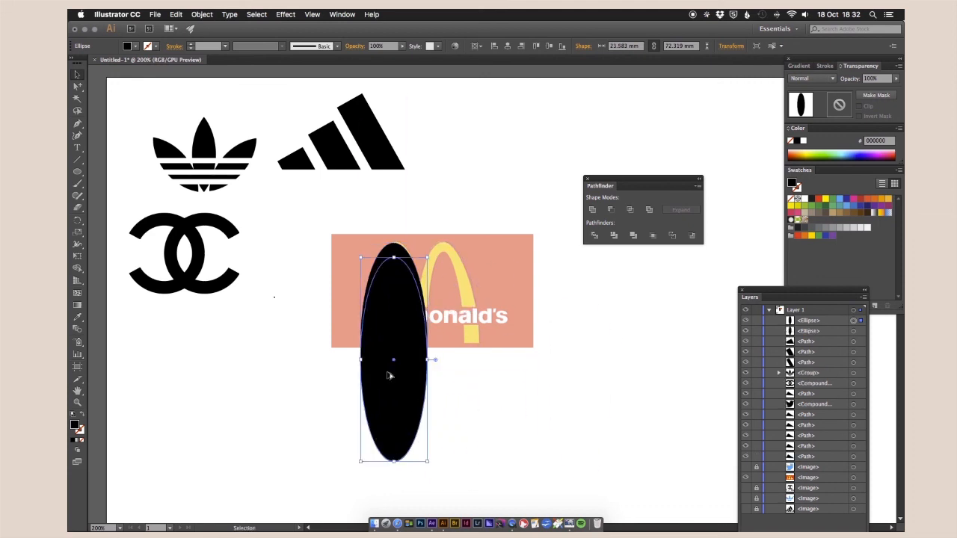
{"action": "key", "text": "shift+x"}
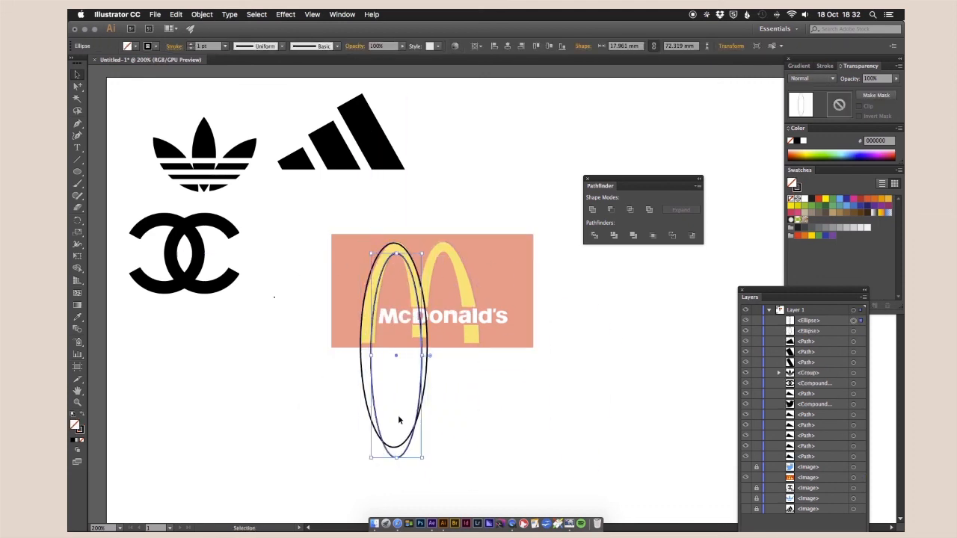
Copy the nested ellipses onto the right arch, nudge them to fit, and lock the McDonald's reference image.
{"action": "left_click_drag", "start_coordinate": [416, 359], "coordinate": [465, 361]}
{"action": "left_click", "coordinate": [374, 264]}
{"action": "key", "text": "Right"}
{"action": "left_click", "coordinate": [309, 374]}
{"action": "left_click", "coordinate": [493, 329]}
{"action": "left_click", "coordinate": [757, 478]}
{"action": "left_click", "coordinate": [428, 366]}
{"action": "left_click", "coordinate": [415, 366], "text": "shift"}
{"action": "left_click", "coordinate": [523, 374]}
Subtract each inner ellipse from its outer ellipse with Minus Front and unite the two resulting rings.
{"action": "left_click_drag", "start_coordinate": [349, 374], "coordinate": [394, 356]}
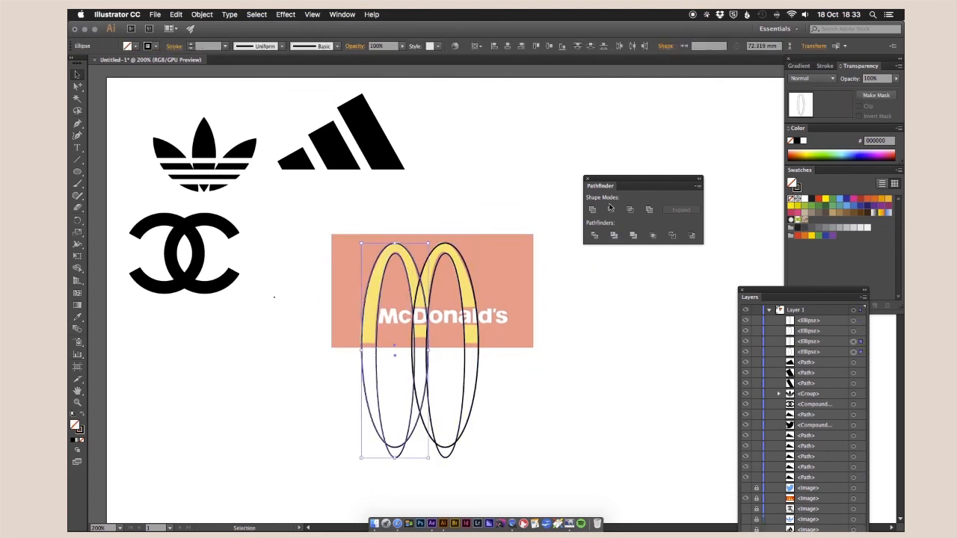
{"action": "left_click", "coordinate": [611, 210]}
{"action": "left_click_drag", "start_coordinate": [494, 374], "coordinate": [449, 357]}
{"action": "left_click", "coordinate": [611, 210]}
{"action": "left_click_drag", "start_coordinate": [348, 297], "coordinate": [451, 290]}
{"action": "left_click", "coordinate": [593, 210]}
Draw a large rectangle over the rings' lower half and subtract it to leave only the arches.
{"action": "left_click", "coordinate": [79, 174]}
{"action": "left_click_drag", "start_coordinate": [79, 174], "coordinate": [120, 174]}
{"action": "left_click_drag", "start_coordinate": [305, 342], "coordinate": [538, 466]}
{"action": "left_click", "coordinate": [611, 210]}
Draw a horizontal rectangle over the McDonald's name and subtract it from the arches to cut out the name band.
{"action": "left_click", "coordinate": [78, 172]}
{"action": "left_click_drag", "start_coordinate": [380, 307], "coordinate": [498, 323]}
{"action": "mouse_move", "coordinate": [516, 284]}
{"action": "left_mouse_down"}
{"action": "mouse_move", "coordinate": [449, 333]}
{"action": "mouse_move", "coordinate": [446, 363]}
{"action": "left_mouse_up"}
{"action": "left_click", "coordinate": [611, 211]}
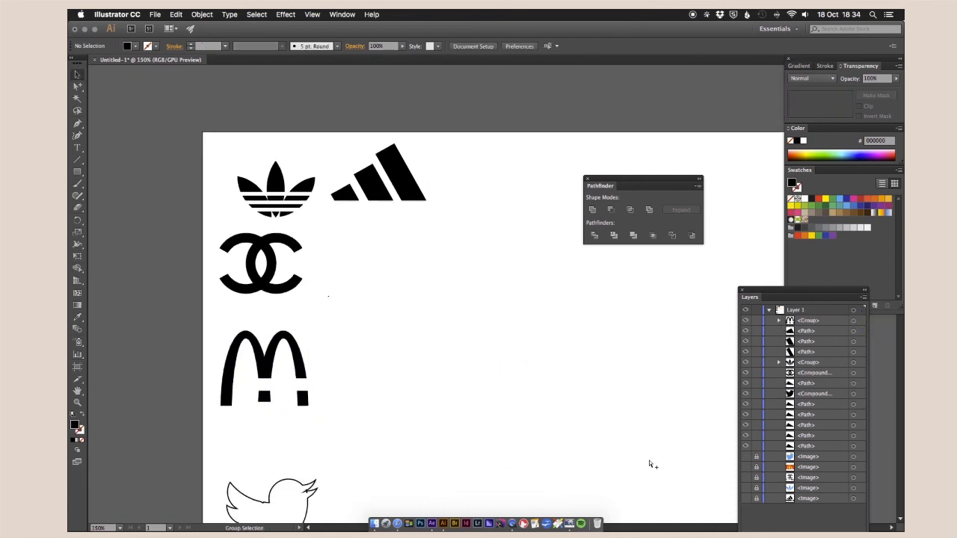
Arrange the logos around the Chanel mark: trefoil above, McDonald's arches below, Twitter bird to its left and Adidas bars to its right.
{"action": "key", "text": "super+minus"}
{"action": "left_click_drag", "start_coordinate": [632, 179], "coordinate": [712, 130]}
{"action": "left_click_drag", "start_coordinate": [423, 212], "coordinate": [593, 305]}
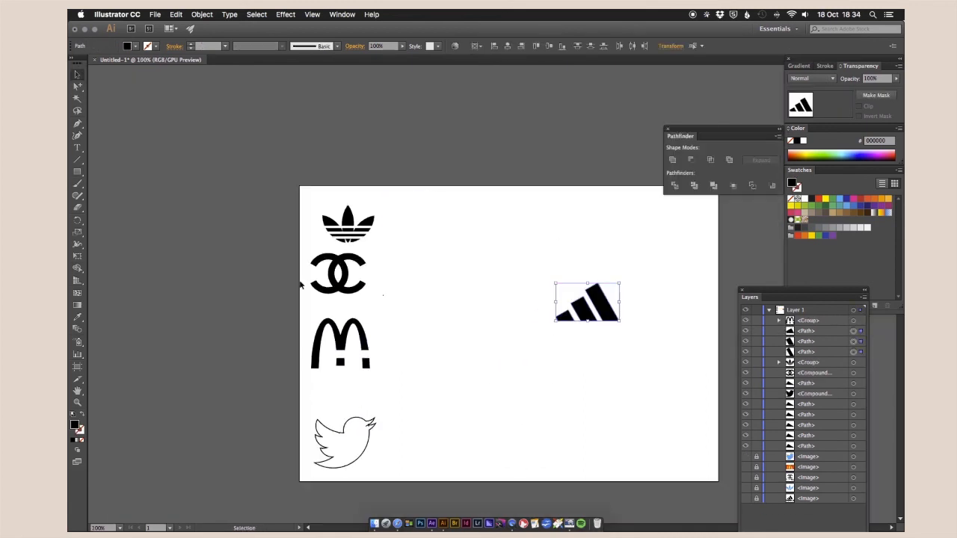
{"action": "left_click_drag", "start_coordinate": [331, 273], "coordinate": [492, 306]}
{"action": "left_click_drag", "start_coordinate": [340, 340], "coordinate": [502, 365]}
{"action": "left_click_drag", "start_coordinate": [349, 223], "coordinate": [502, 250]}
{"action": "left_click_drag", "start_coordinate": [351, 449], "coordinate": [421, 325]}
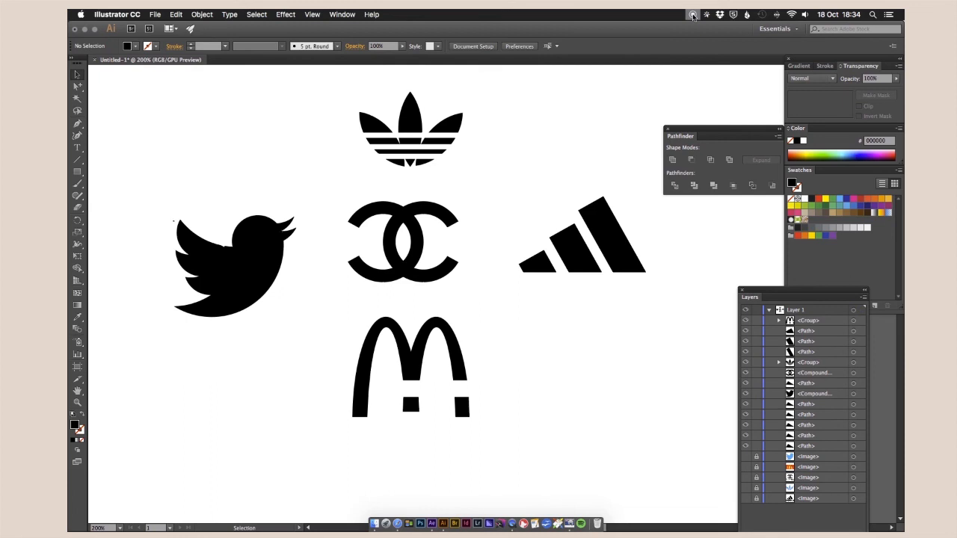